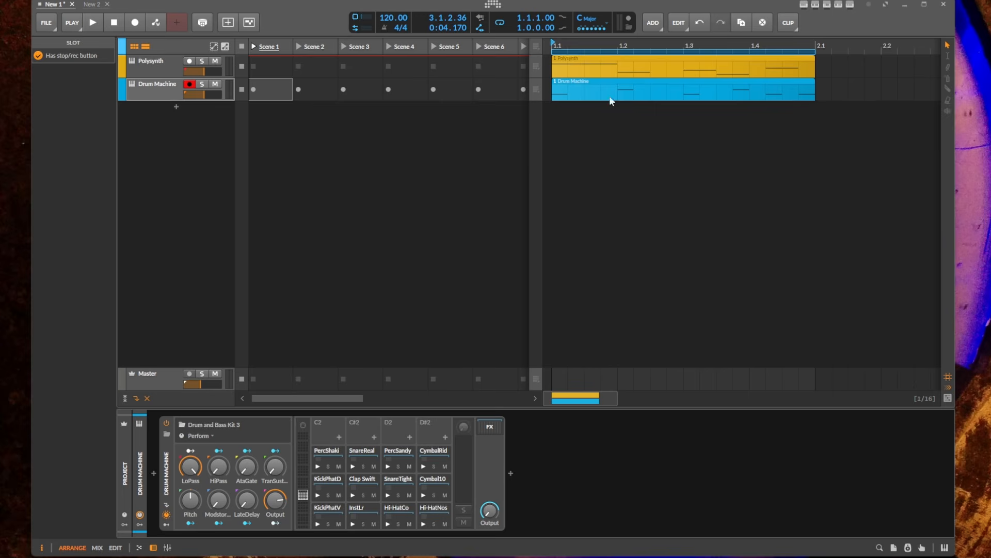
Step: Play back the Polysynth and Drum Machine clips in bar 1, and stop playback
left_click(688, 93)
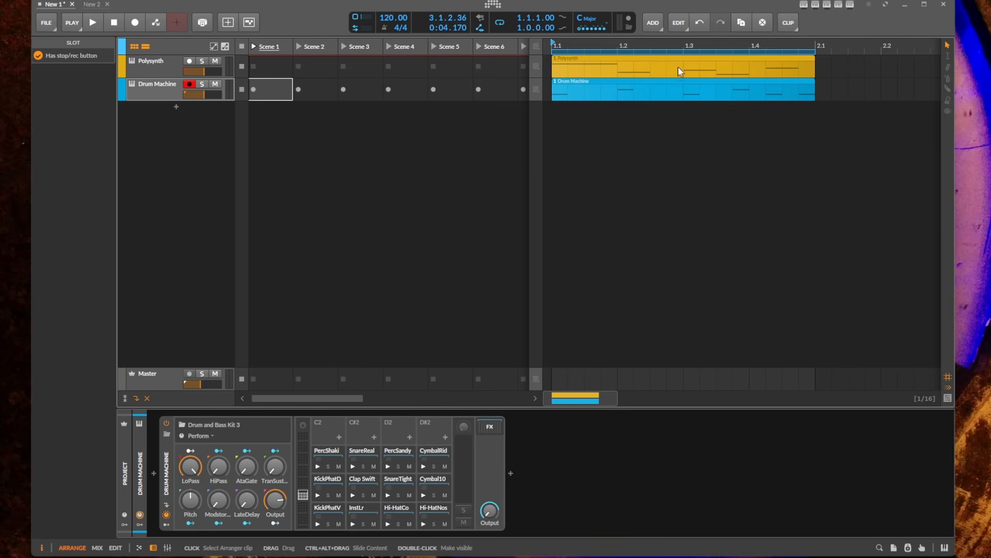
key("space")
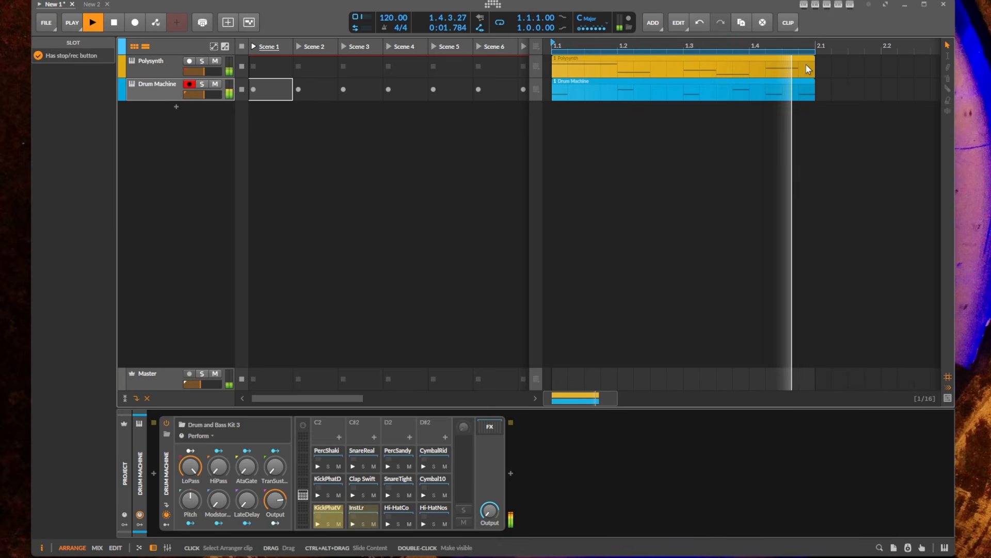
key("space")
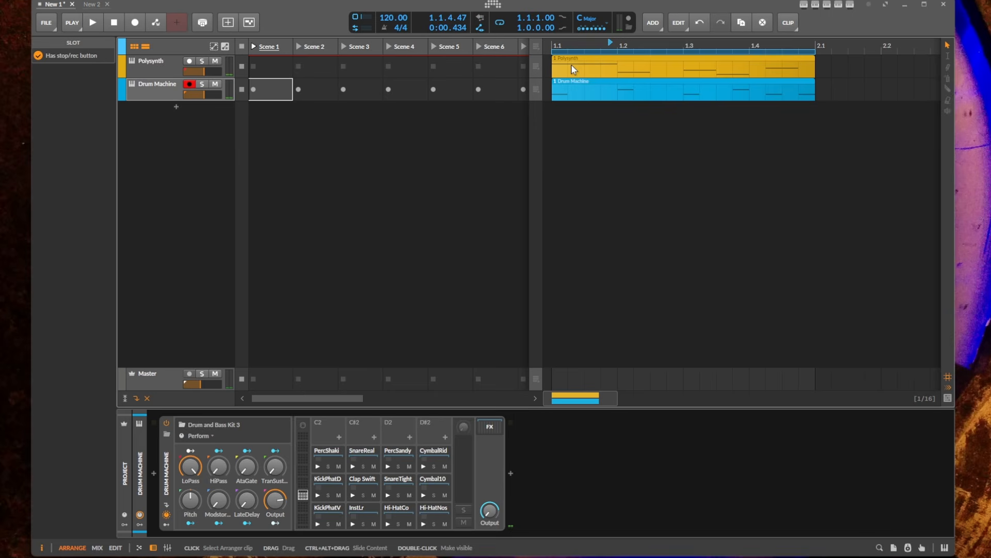
Step: Add a Filter Frequency automation lane to the Polysynth track and enlarge its height
left_click(149, 66)
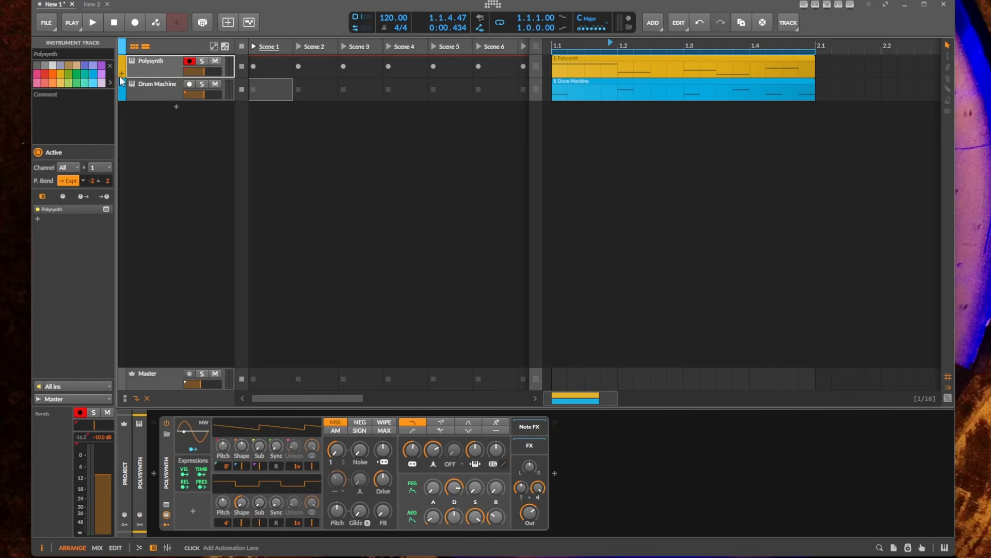
left_click(121, 74)
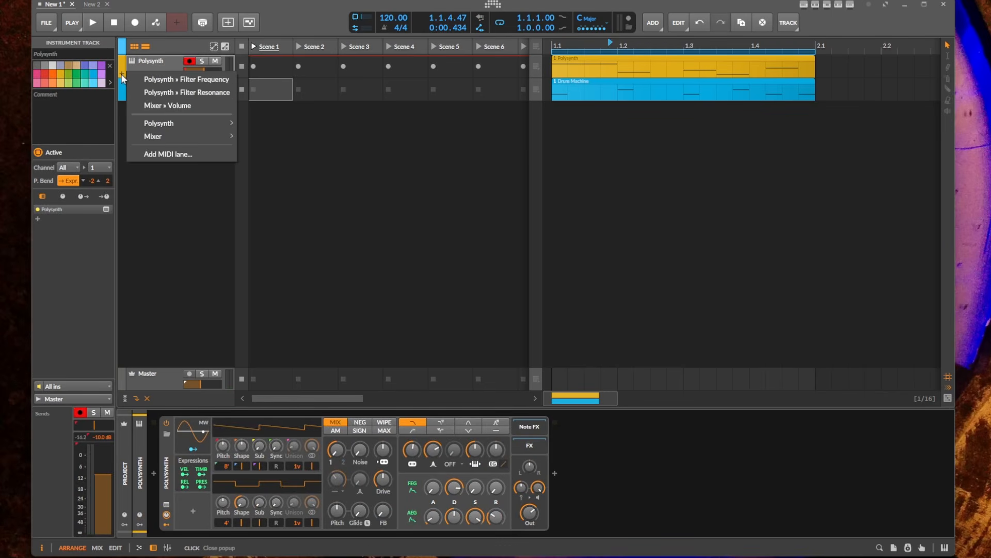
left_click(208, 80)
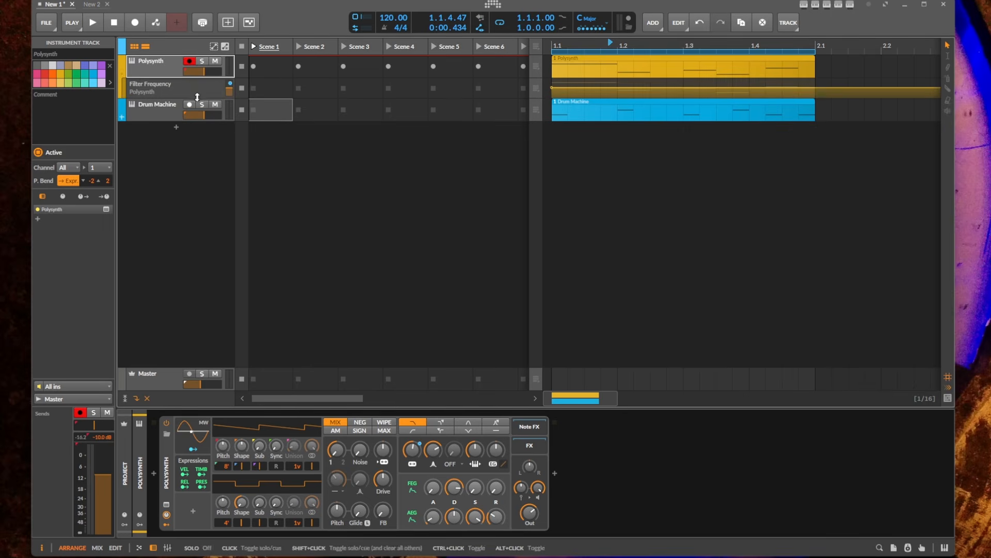
left_click_drag(154, 98, 154, 223)
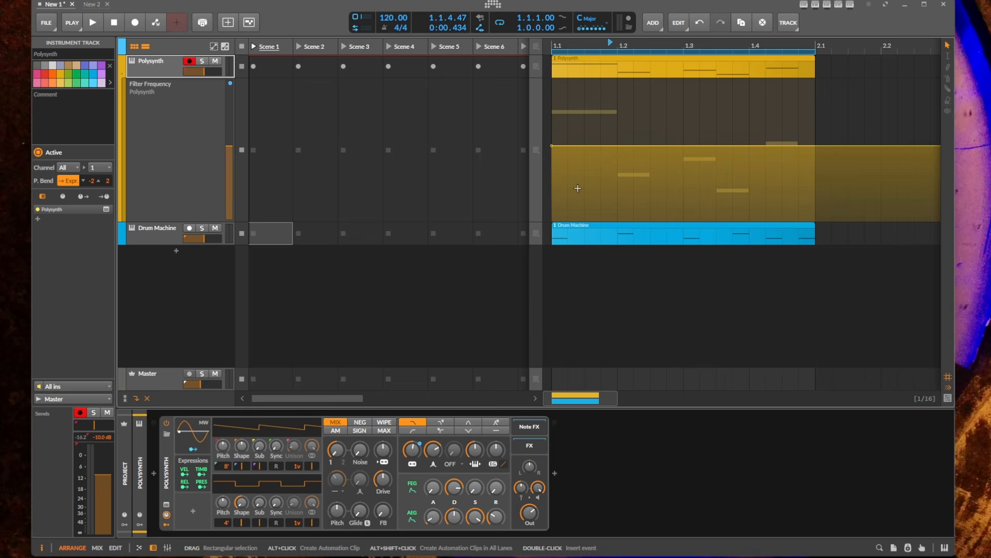
Step: Draw and audition a zigzag Filter Frequency automation curve across bar 1, with about 167 Hz at 1.2.2.00 and 613 Hz at 2.1.1.00
left_click_drag(602, 148, 808, 174)
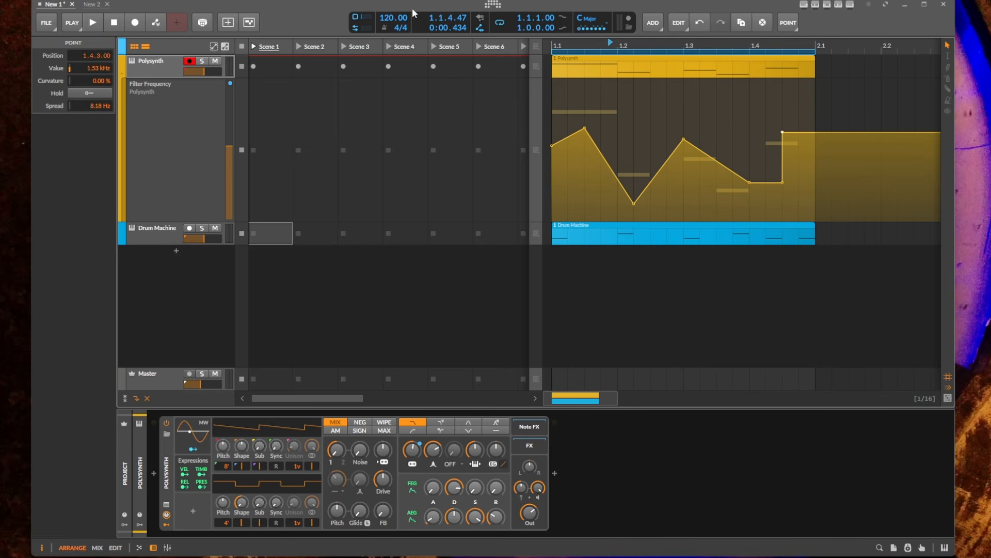
left_click(97, 22)
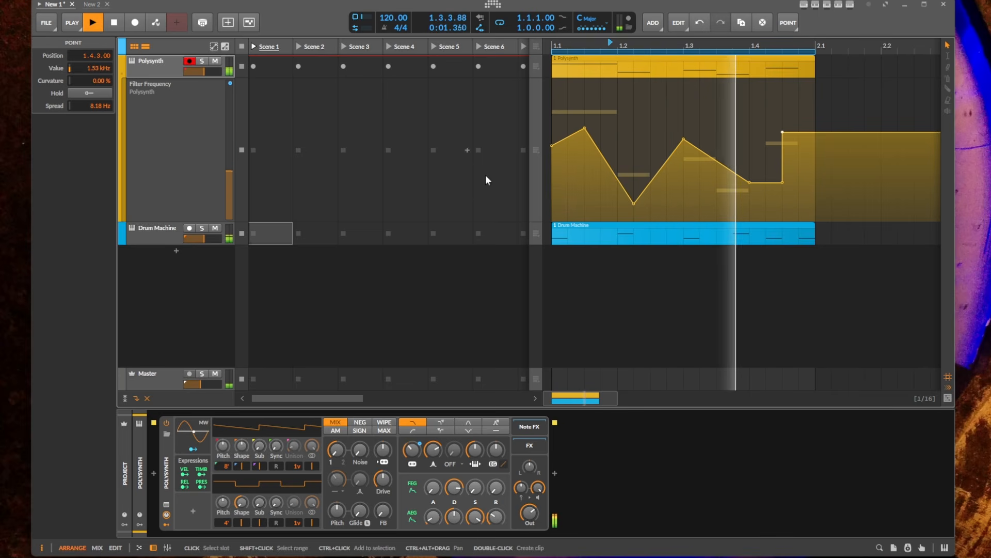
left_click_drag(634, 206, 634, 169)
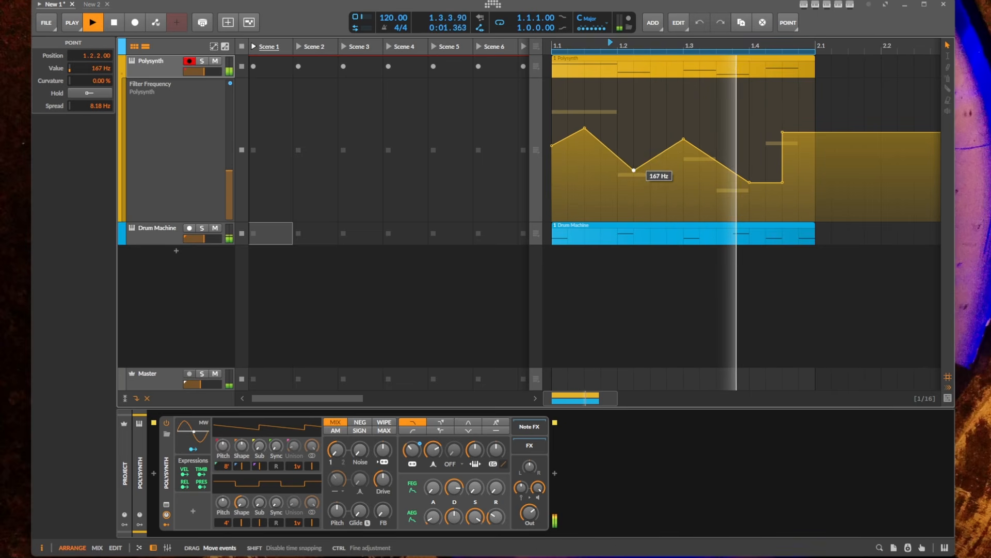
left_click_drag(751, 182, 815, 148)
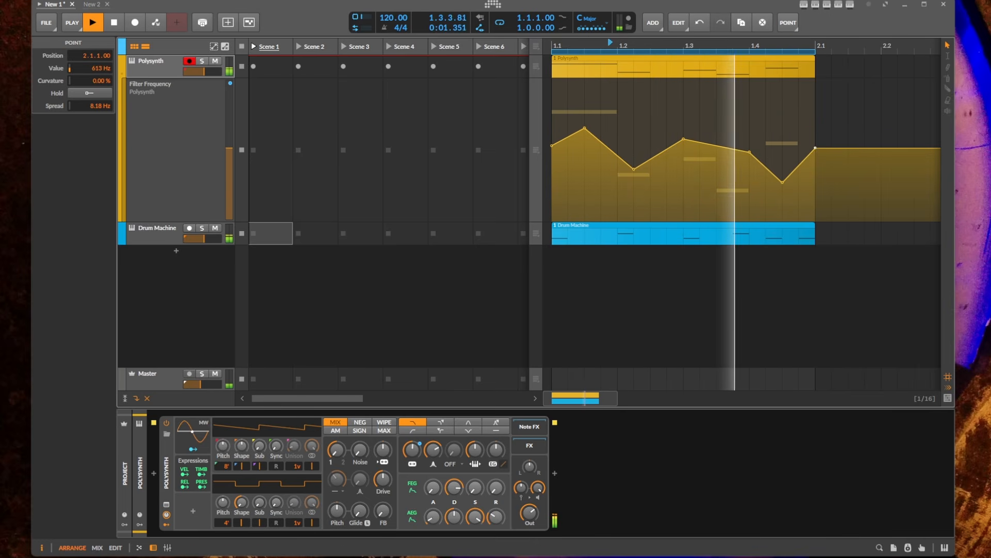
left_click(122, 21)
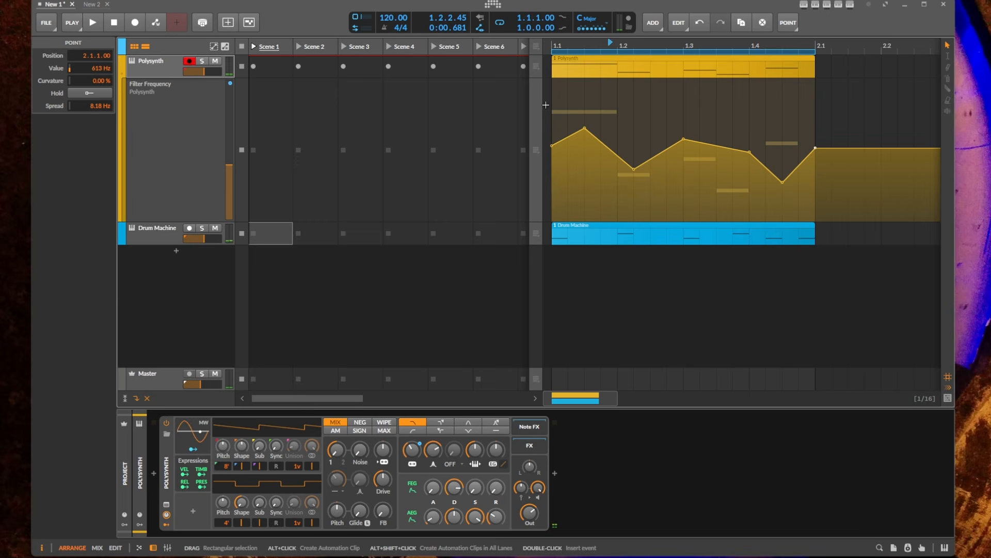
Step: Hide the clip launcher so that the arranger timeline shows about eight bars
left_click(480, 28)
left_click(481, 29)
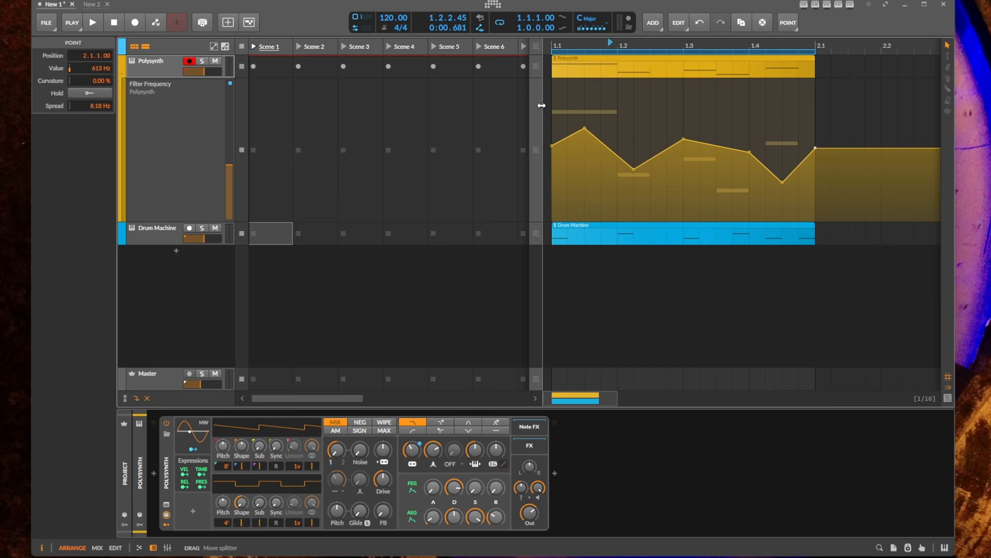
left_click(134, 46)
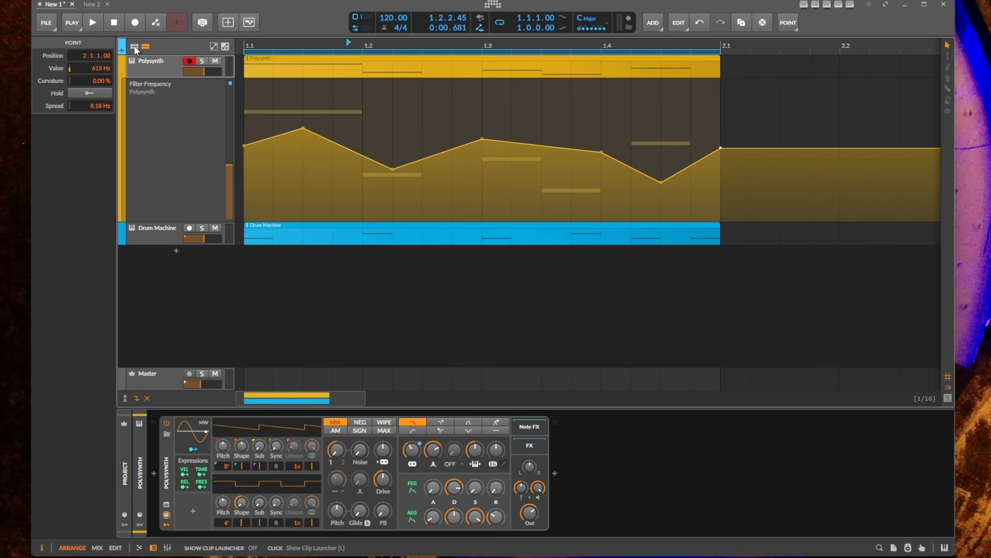
left_click_drag(622, 43, 622, 124)
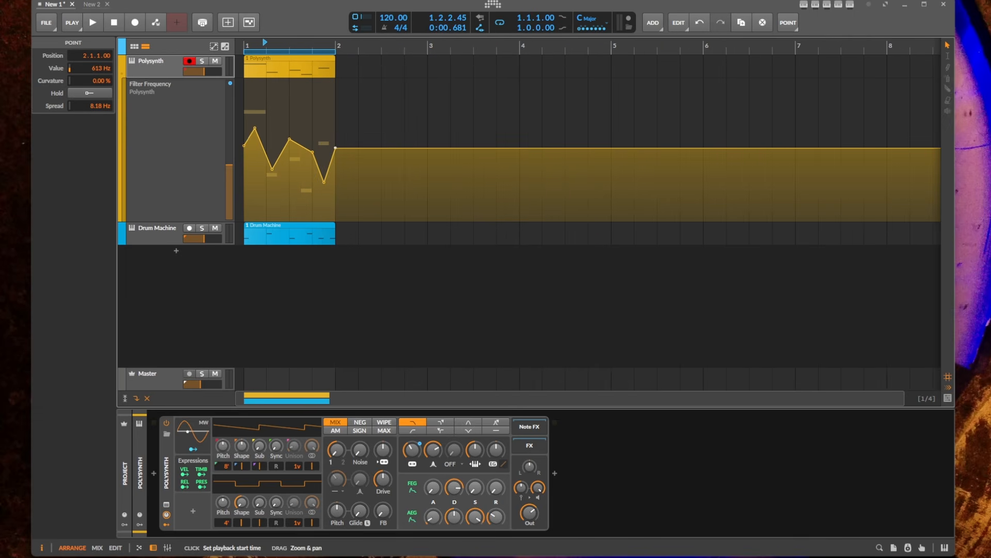
Step: Try moving the Polysynth clip with its automation to 3.2.1.00, play it back, and undo the move
left_click(290, 64)
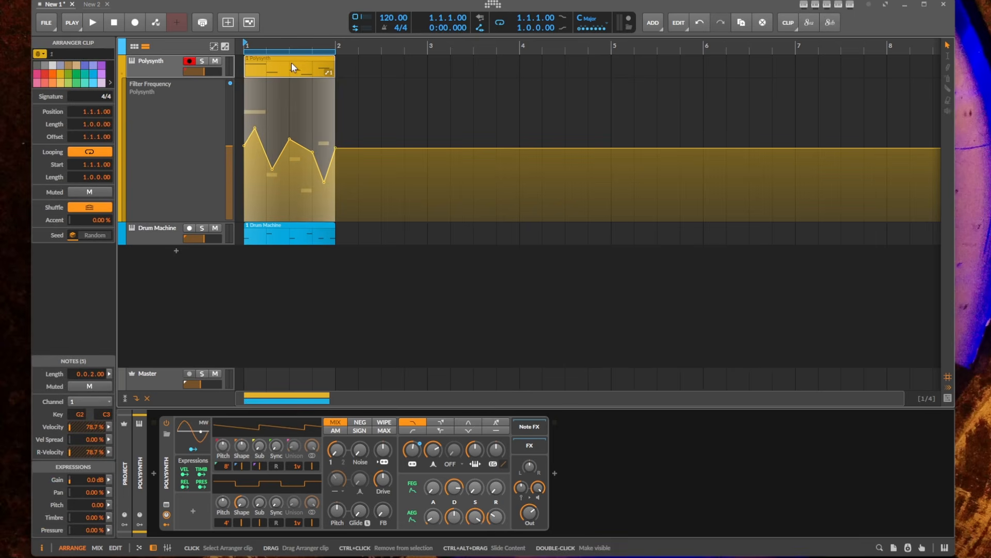
left_click_drag(292, 64, 496, 66)
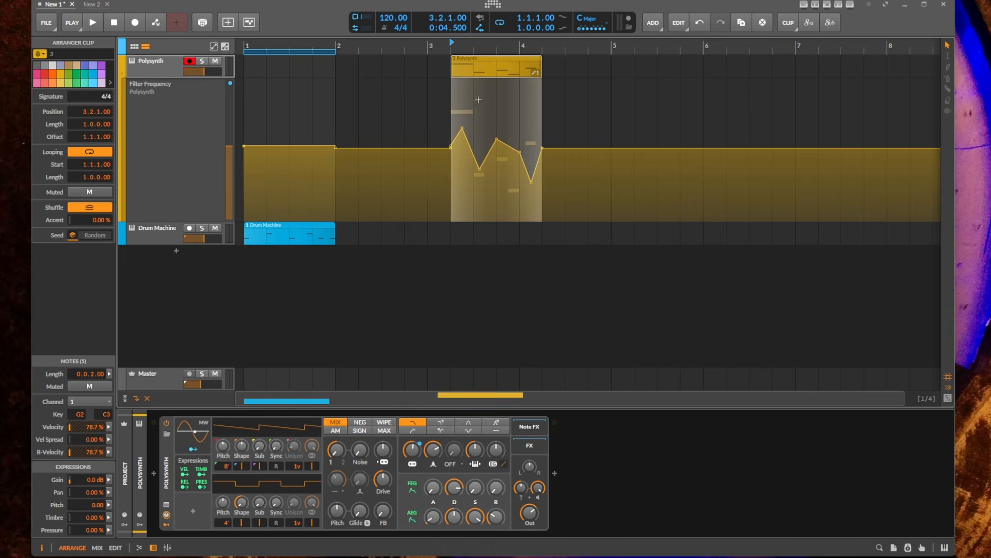
key("space")
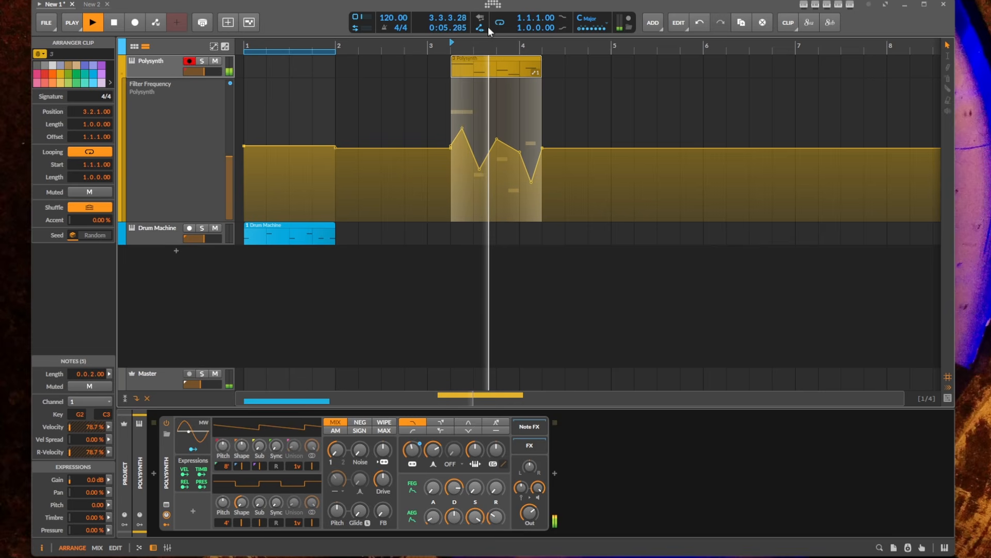
key("space")
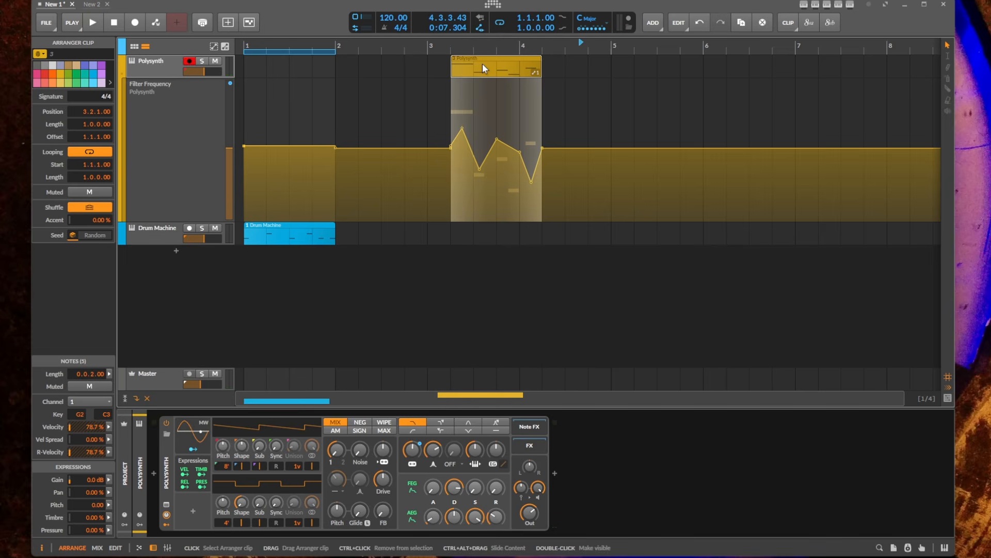
key("ctrl+z")
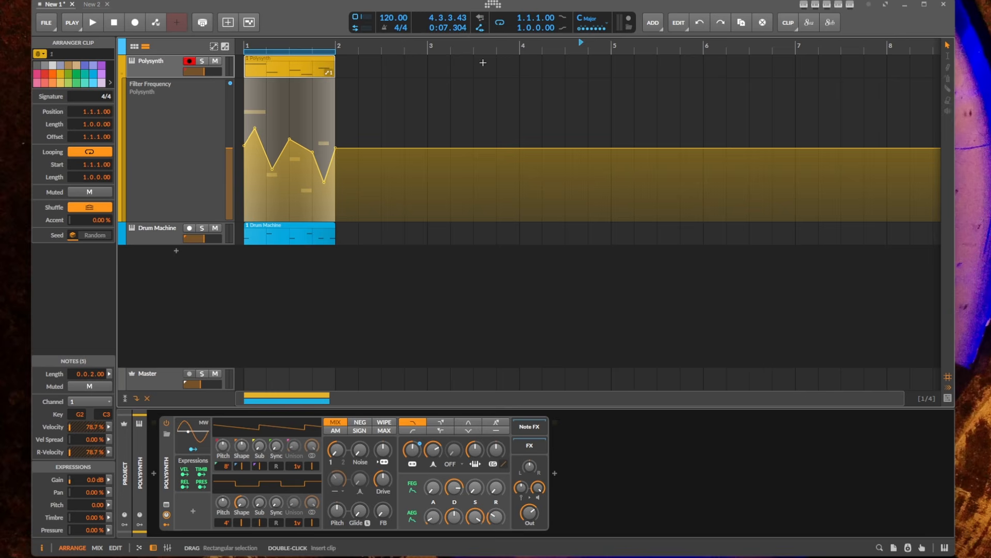
Step: With global automation behavior set to Lock, try moving the Polysynth clip to 3.1.1.00 without its automation, and undo the move
left_click(480, 27)
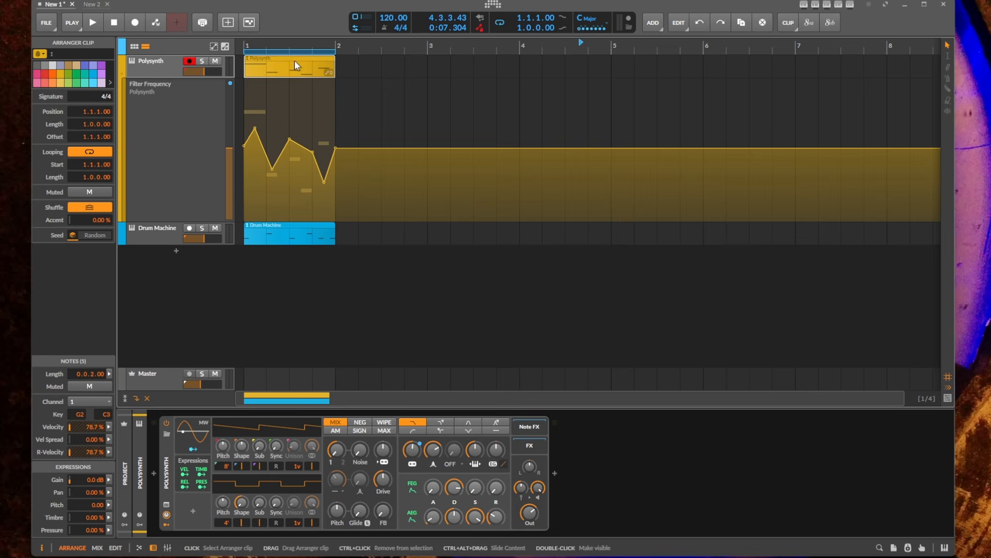
left_click_drag(295, 60, 490, 102)
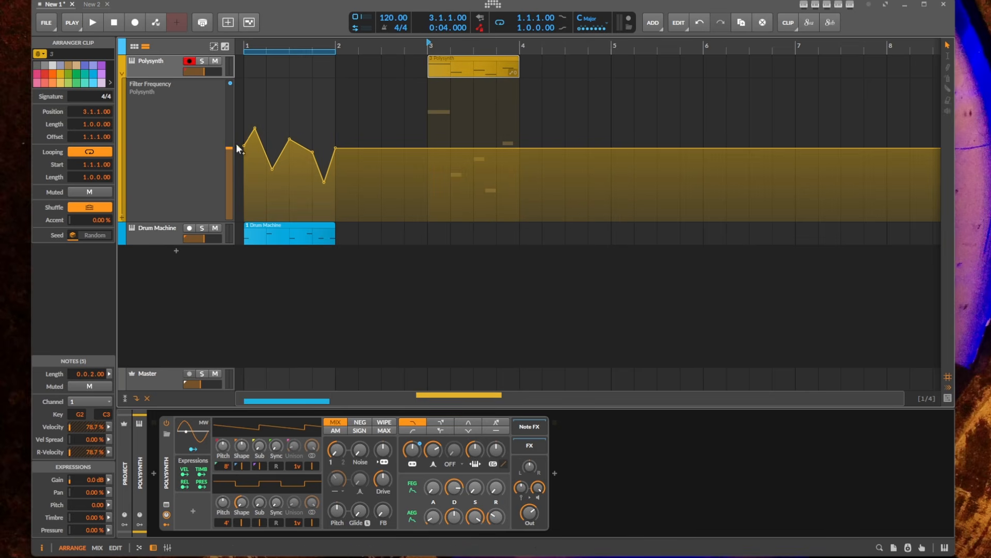
key("ctrl+z")
Step: Select the Filter Frequency automation from 1.1.1.00 to 2.1.1.00 and wrap it as an automation clip
left_click(290, 136)
left_click(243, 98)
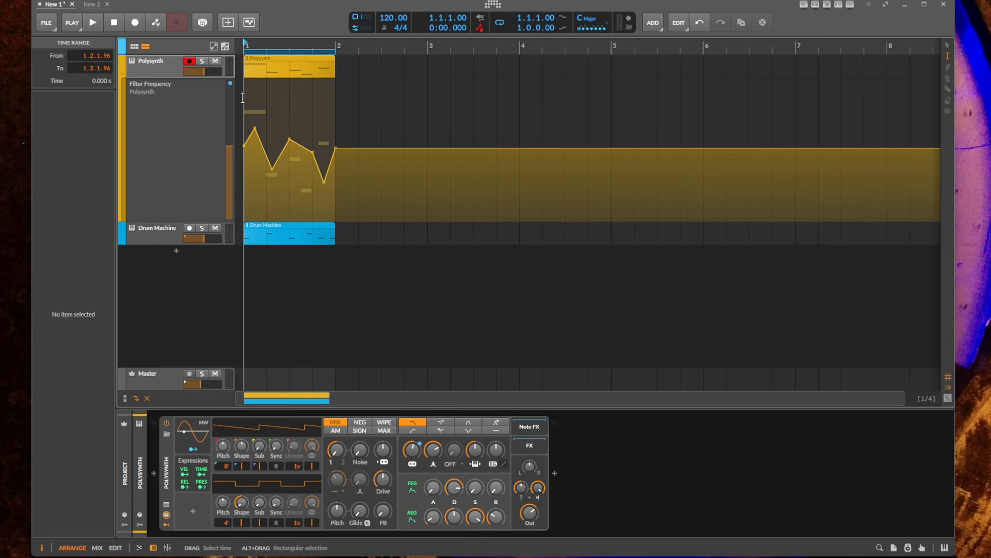
left_click_drag(246, 98, 335, 100)
right_click(306, 100)
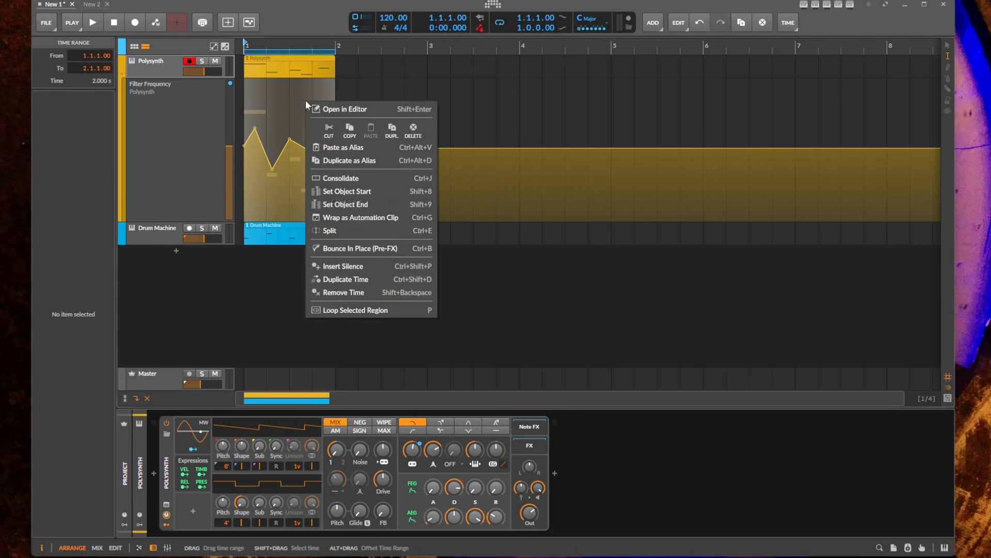
left_click(401, 223)
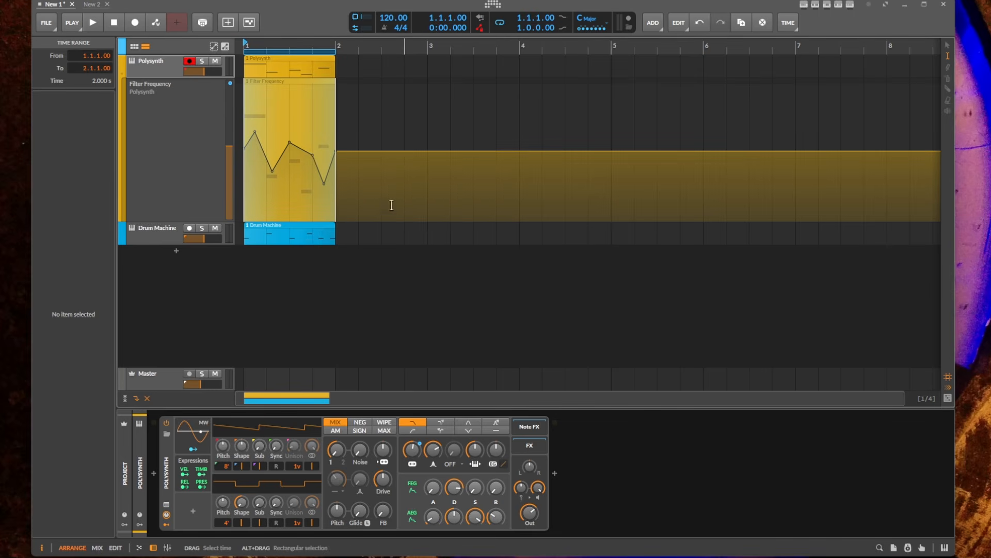
Step: Move the Polysynth clip together with its Filter Frequency automation clip to 3.1.1.00
left_click(293, 66)
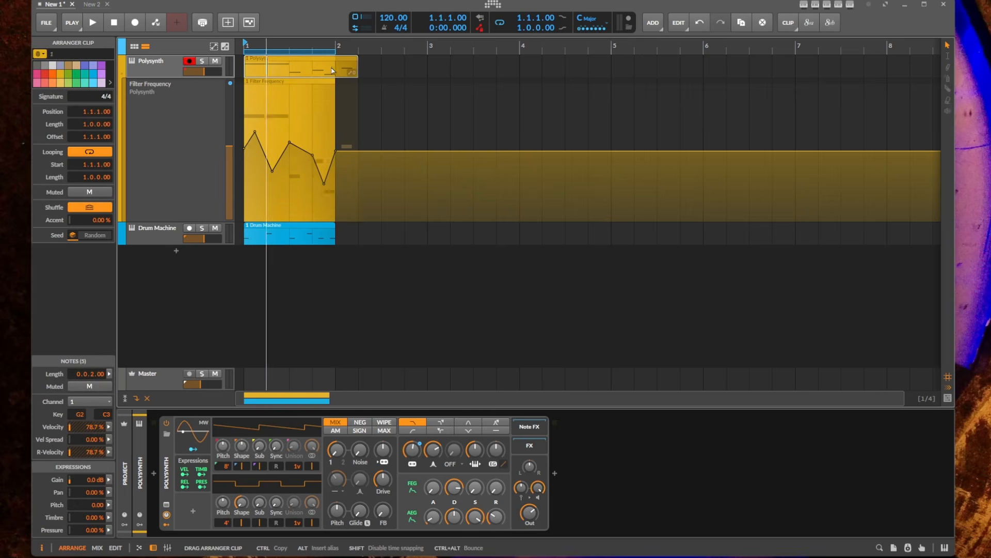
left_click_drag(333, 70, 470, 69)
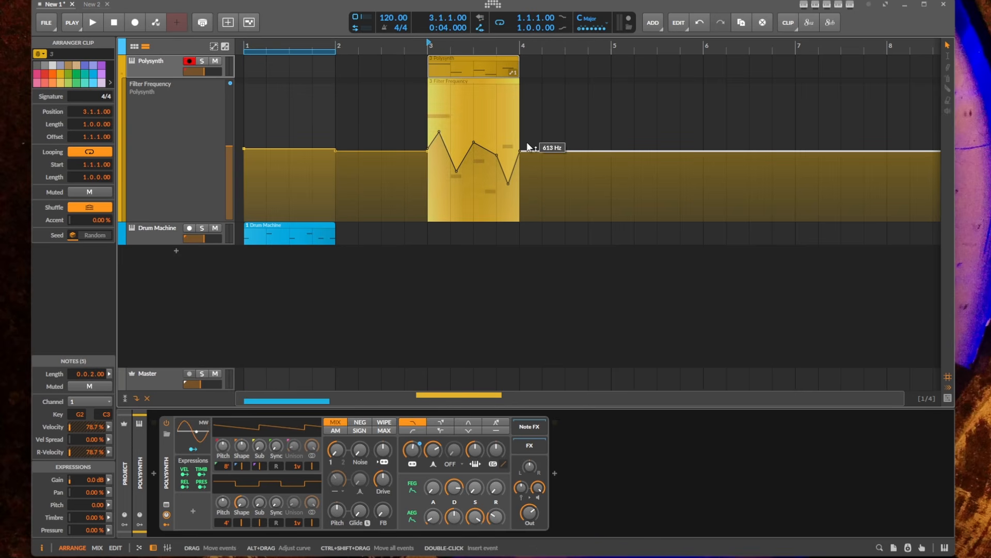
Step: Toggle the global automation lock to compare moving the Polysynth clip without and with its automation clip, finishing with both at 3.1.1.00
left_click(482, 27)
mouse_move(484, 60)
left_mouse_down()
mouse_move(724, 66)
mouse_move(473, 66)
left_mouse_up()
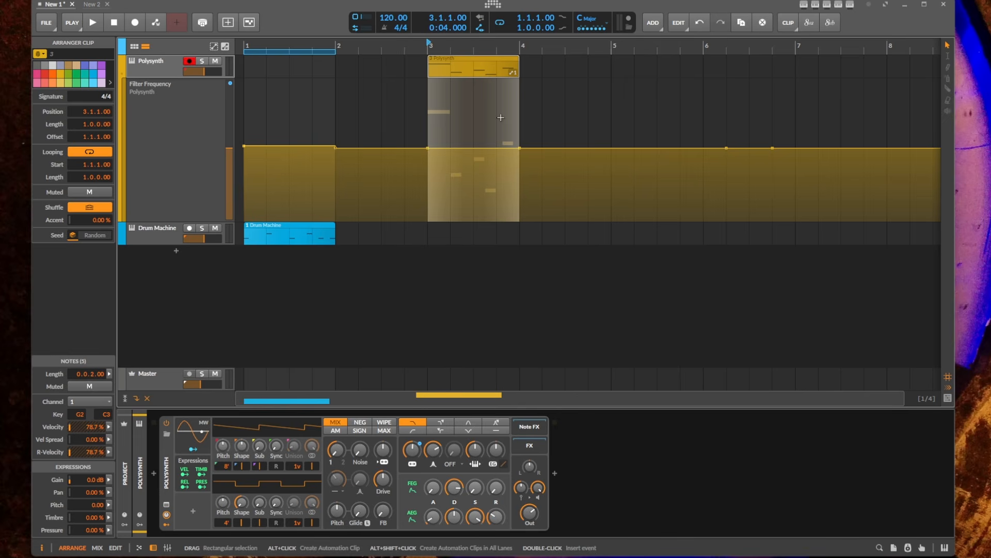
key("ctrl+z")
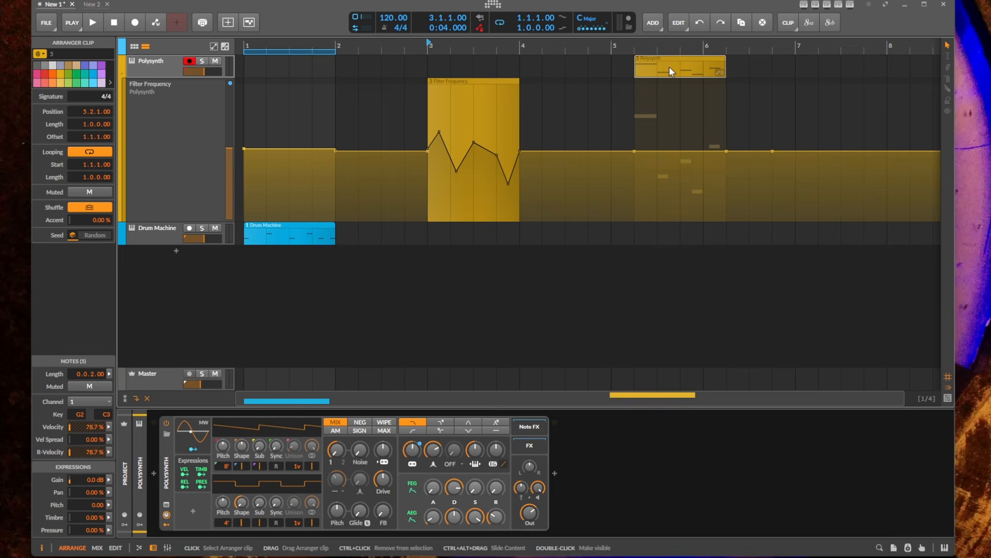
left_click_drag(669, 67, 465, 58)
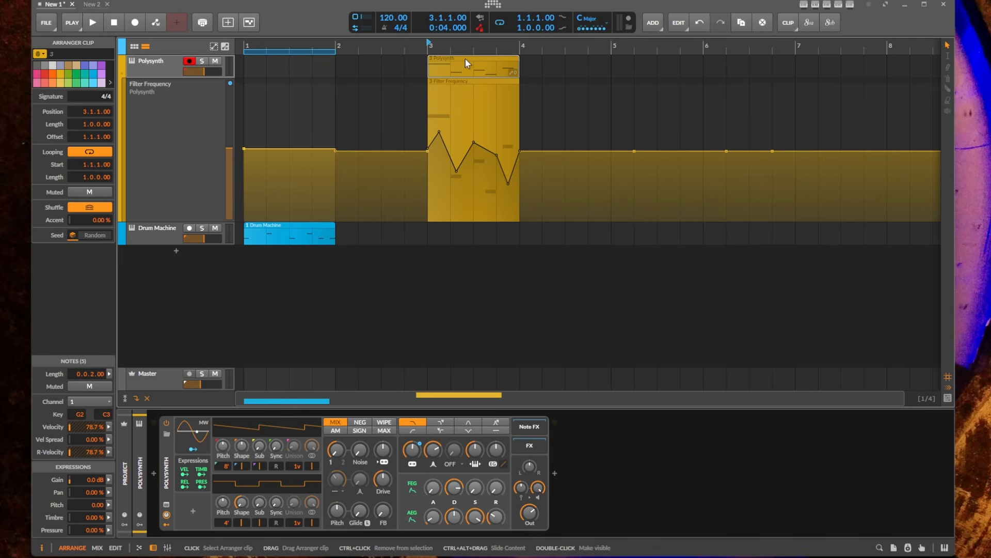
left_click(468, 187)
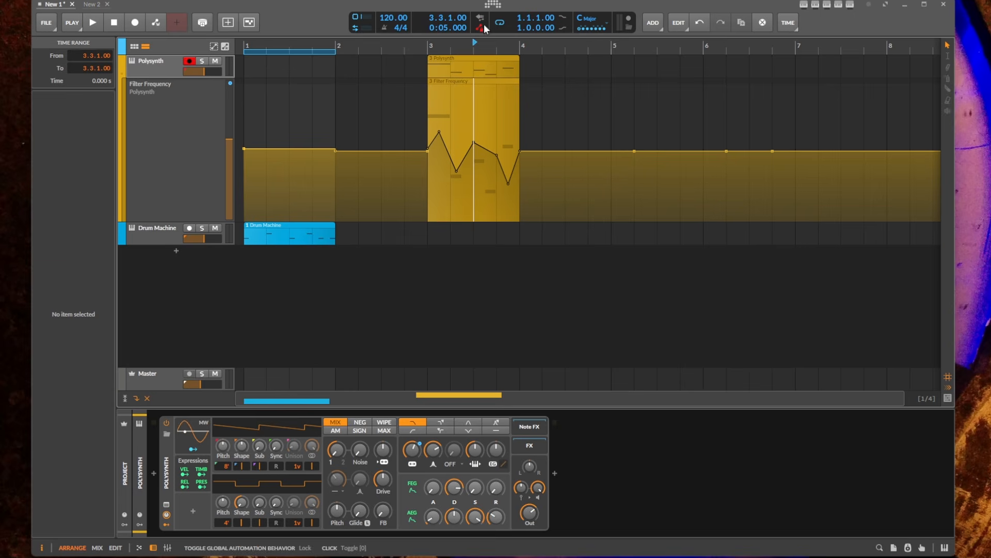
mouse_move(482, 66)
left_mouse_down()
mouse_move(669, 67)
mouse_move(479, 75)
left_mouse_up()
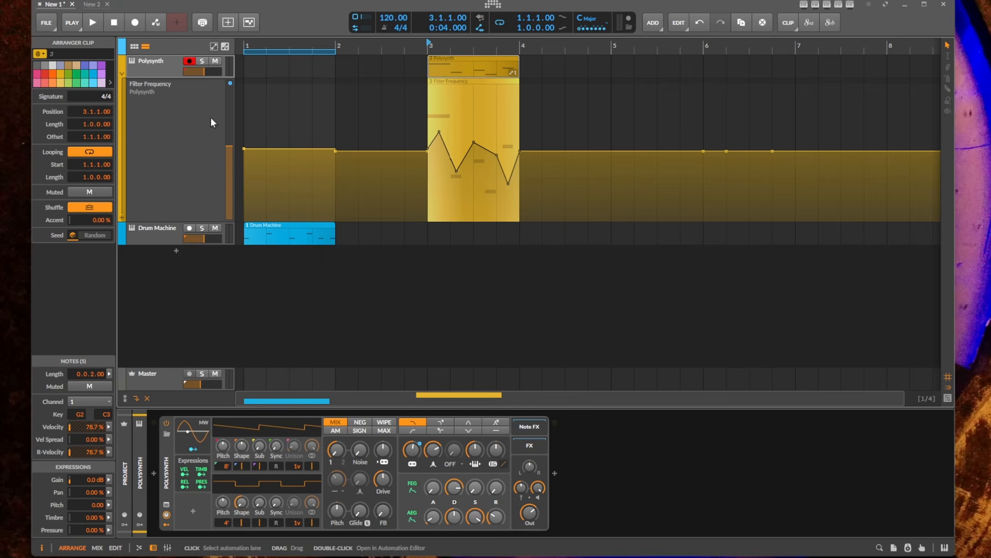
Step: Add a Filter Resonance automation lane to the Polysynth track below Filter Frequency
left_click(195, 145)
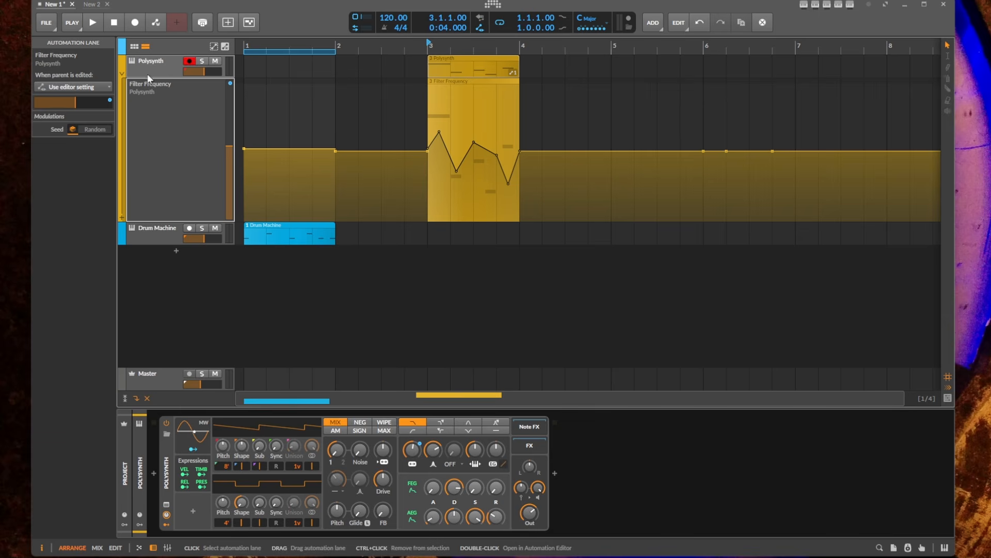
left_click(121, 218)
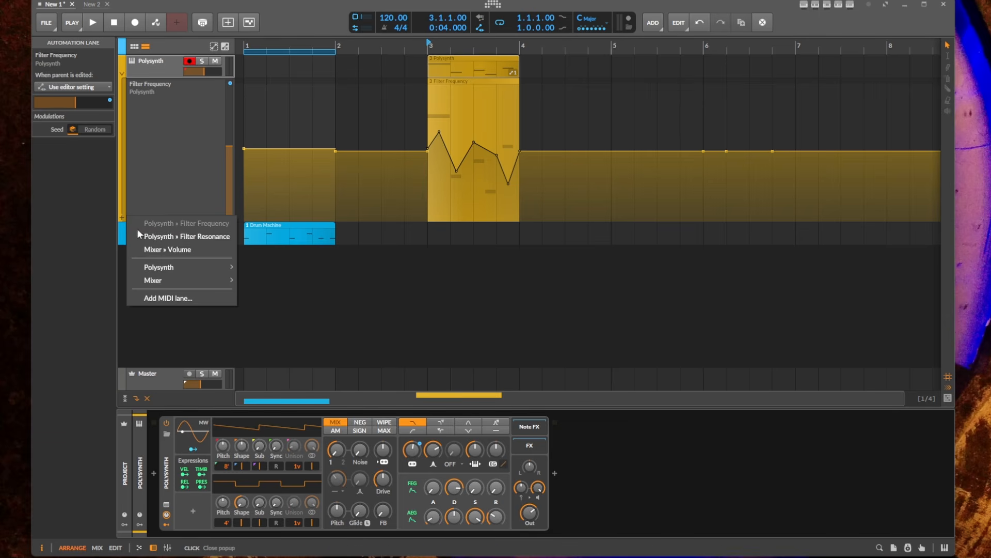
left_click(192, 237)
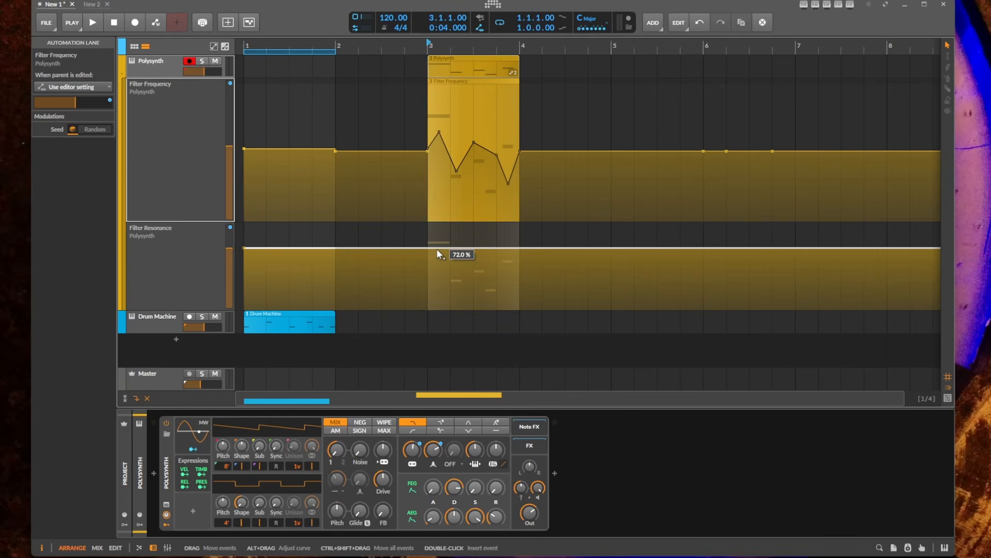
Step: Draw Filter Resonance automation points beneath the Polysynth clip between 3.1.1.00 and 4.1.1.00, ending at about 72.7 %
left_click_drag(439, 248, 519, 247)
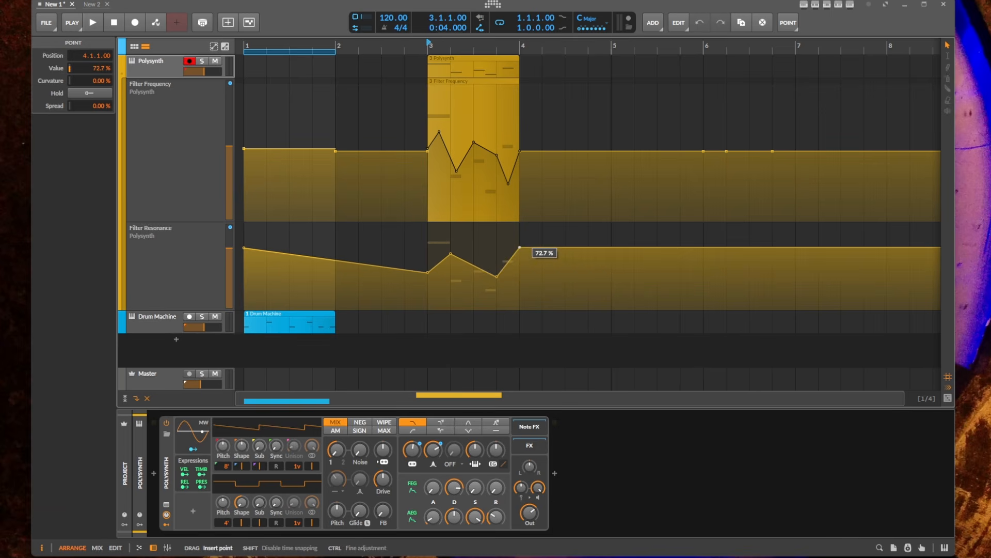
Step: Set the Filter Frequency automation lane to Always follow when its parent is edited
left_click(184, 156)
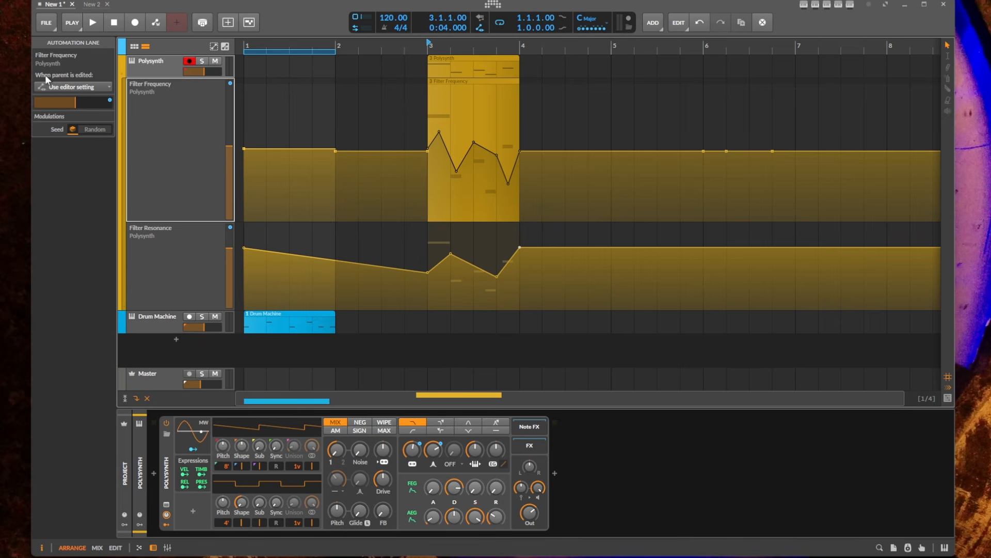
left_click(98, 86)
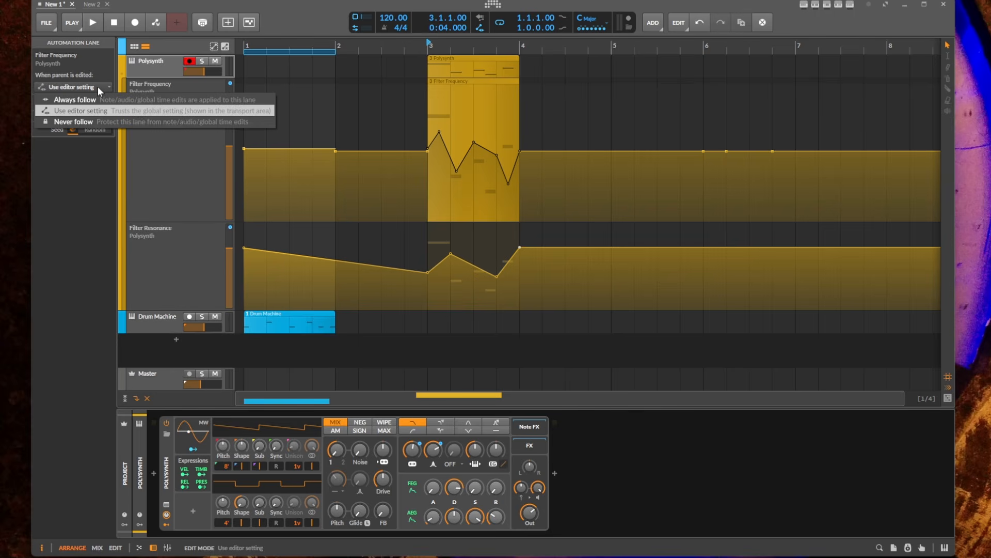
left_click(91, 86)
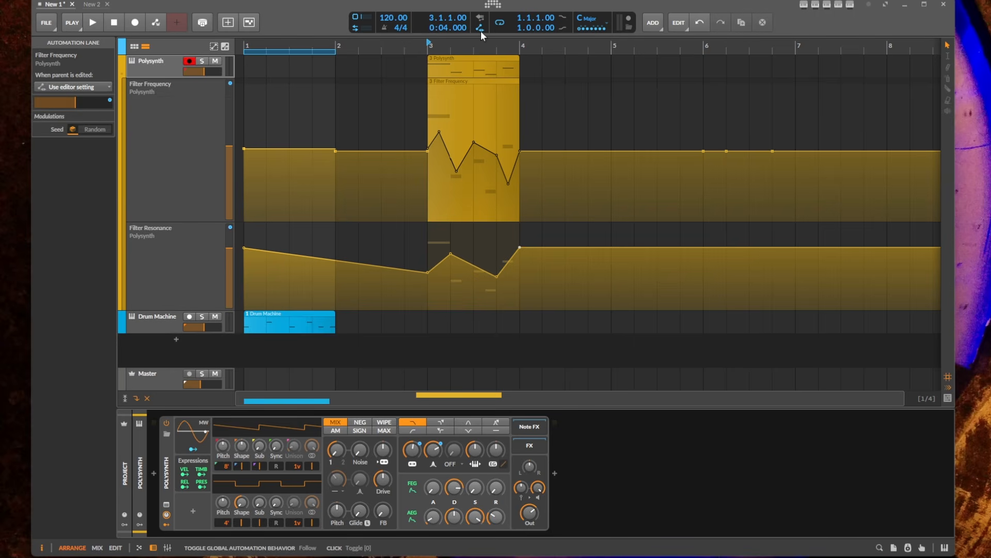
left_click(93, 85)
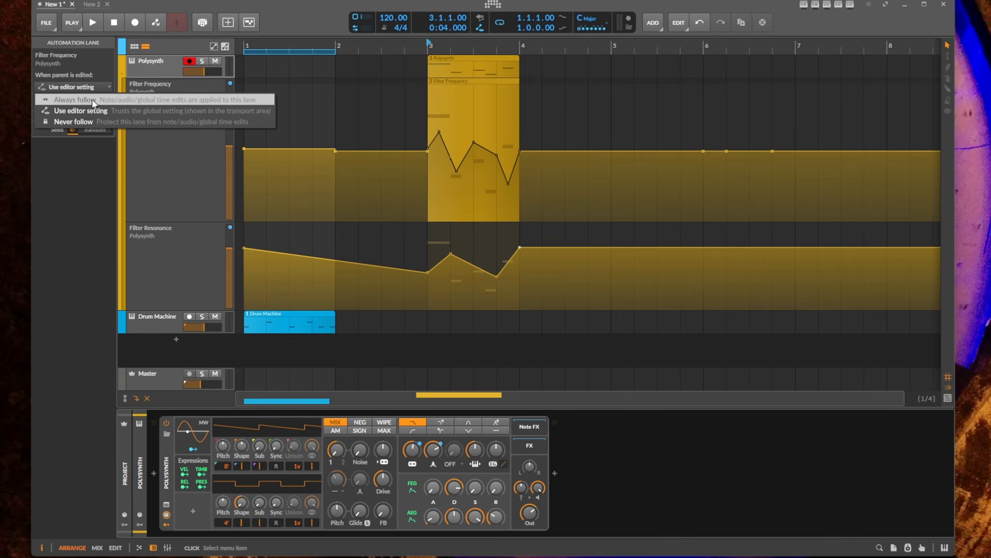
left_click(93, 103)
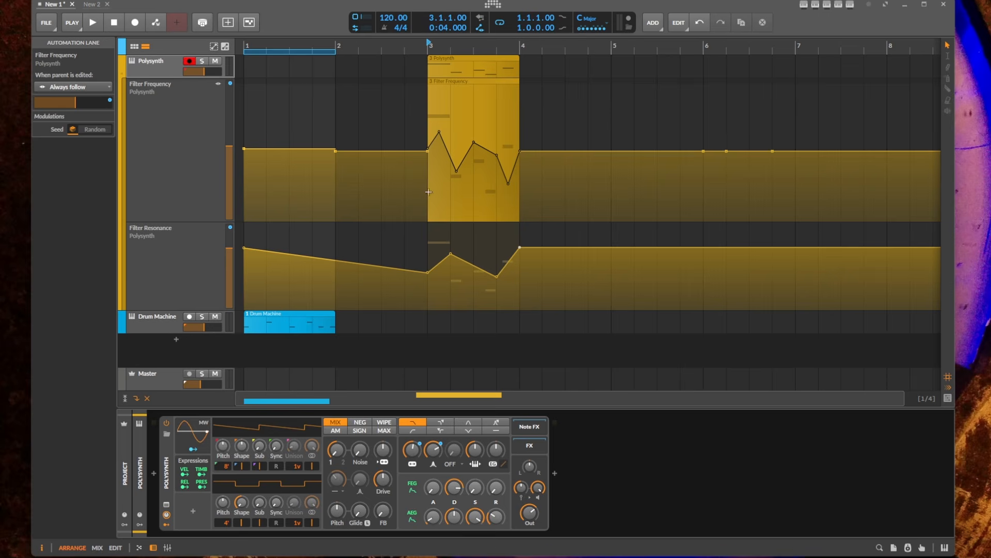
Step: Try moving the Polysynth clip to 5.2.1.00 with global automation follow on, and undo the move
left_click_drag(469, 67, 664, 69)
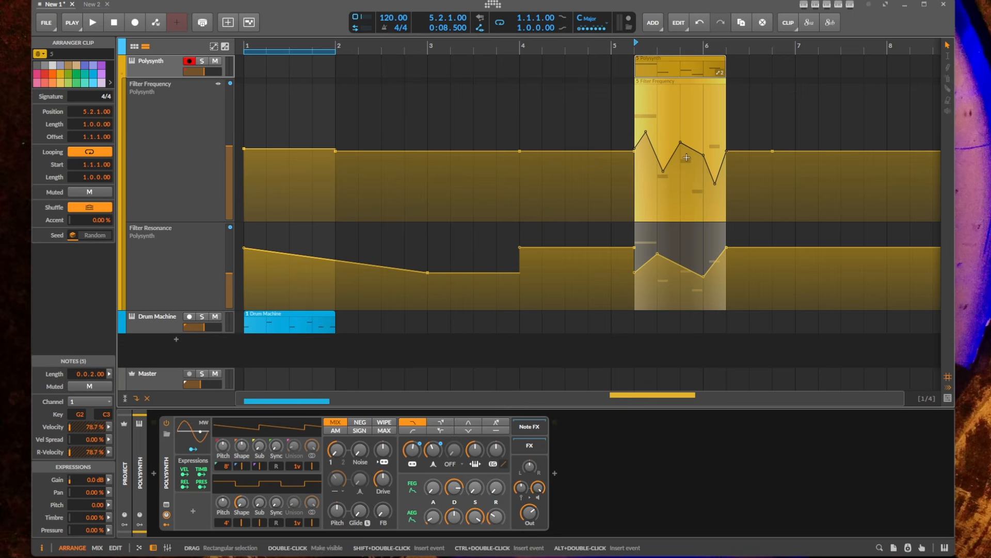
key("ctrl+z")
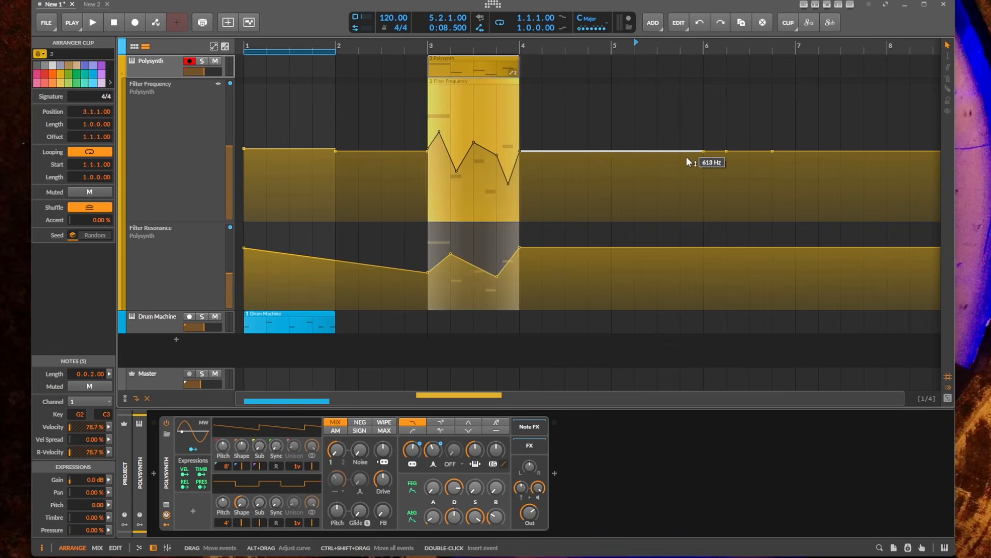
Step: Lock the global automation behavior, move the Polysynth clip to 2.2.1.00, and undo its further move to 5.1.1.00
left_click(479, 29)
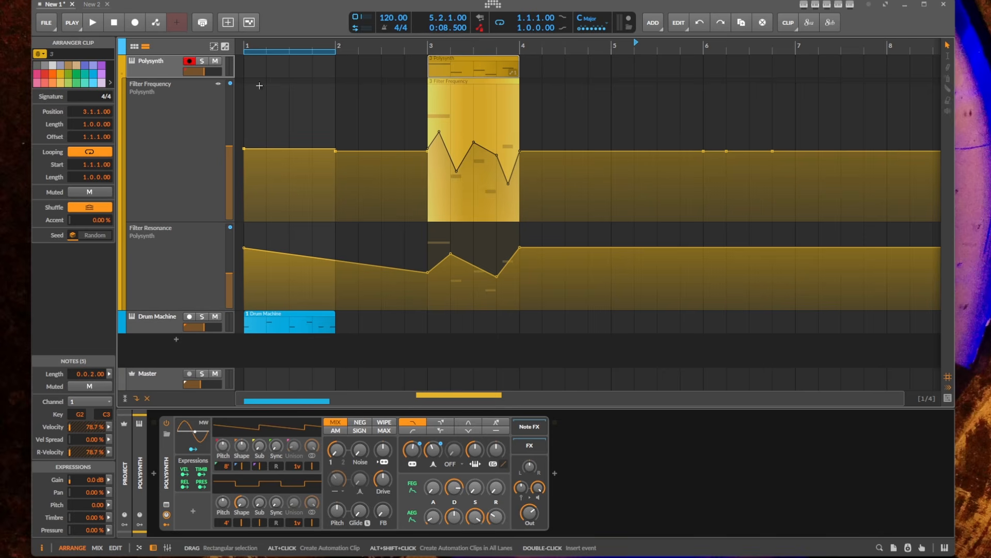
left_click(474, 109)
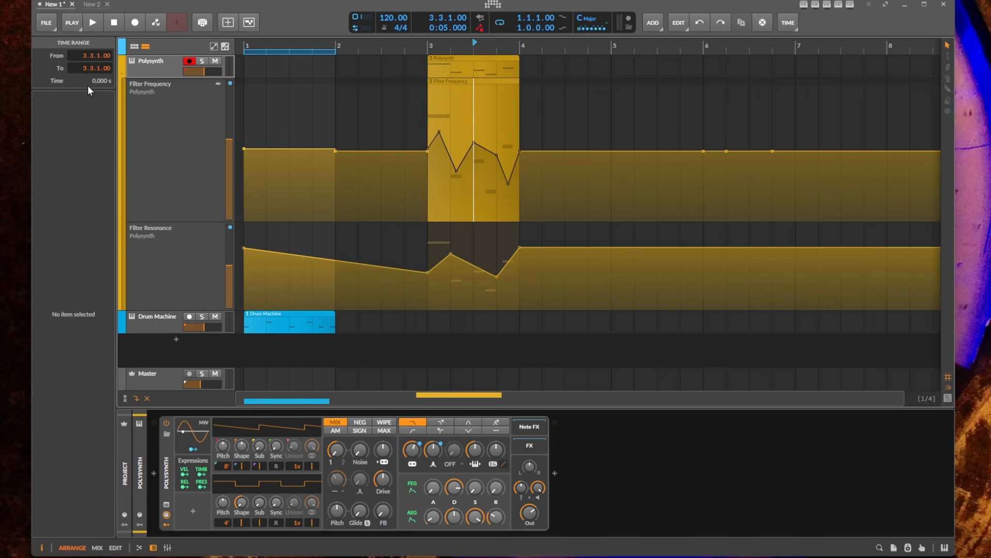
left_click(451, 81)
left_click(179, 132)
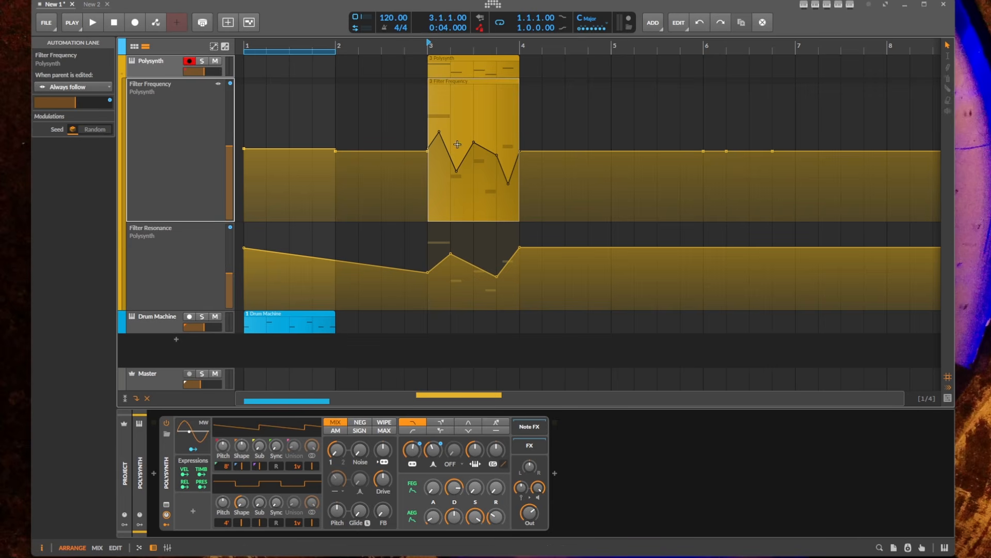
left_click_drag(463, 64, 664, 60)
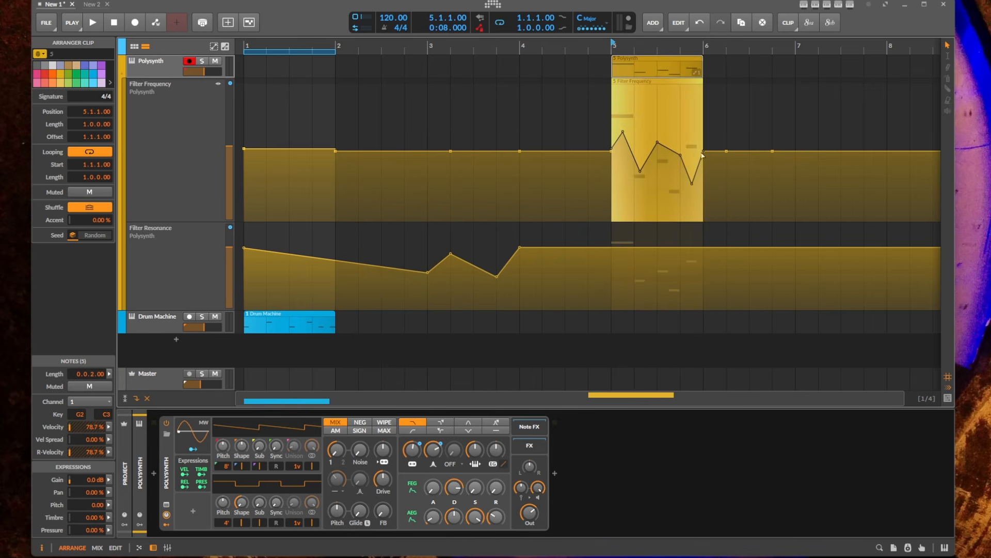
key("ctrl+z")
Step: Set the Filter Frequency lane to Never follow and test moving the Polysynth clip to 3.4.1.00, returning it to 2.2.1.00
left_click(95, 86)
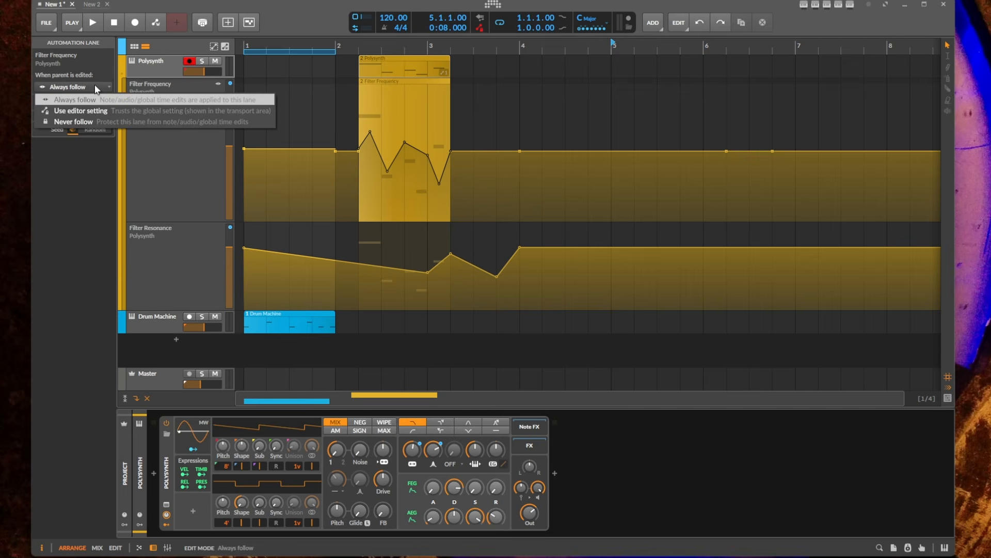
left_click(89, 123)
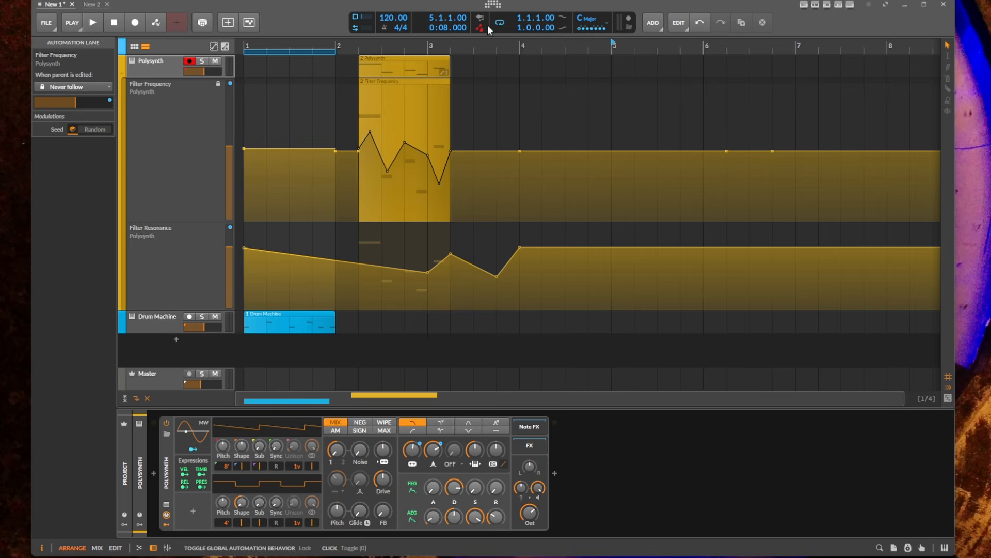
left_click_drag(411, 57, 541, 57)
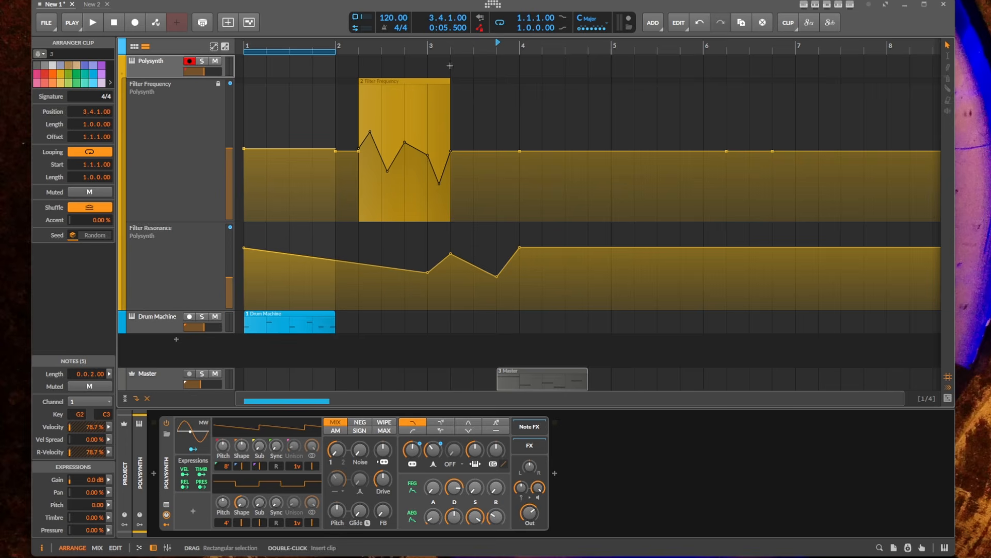
key("ctrl+z")
mouse_move(385, 58)
left_mouse_down()
mouse_move(540, 62)
mouse_move(387, 66)
left_mouse_up()
Step: Set the Filter Frequency lane's parent-edit behavior to Use editor setting
left_click(208, 106)
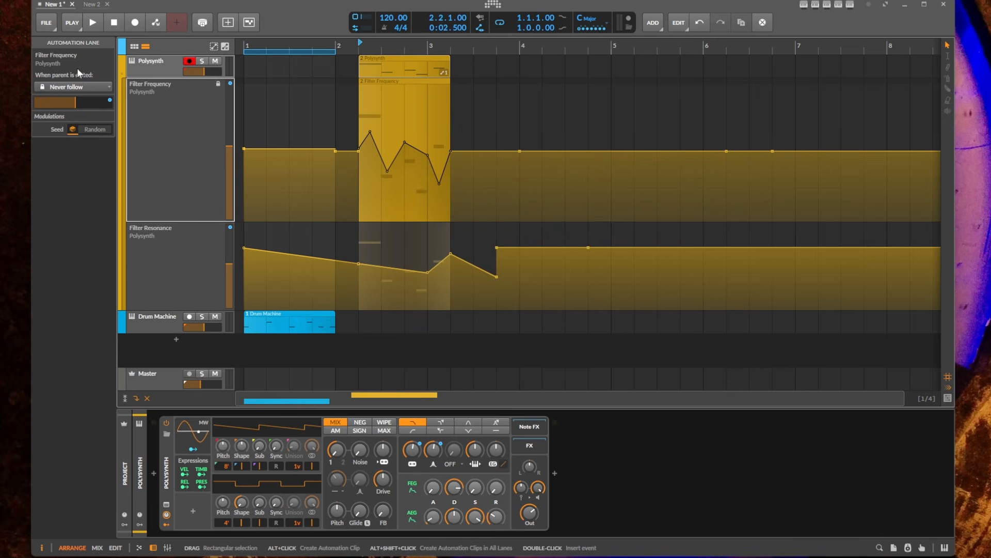
left_click(77, 88)
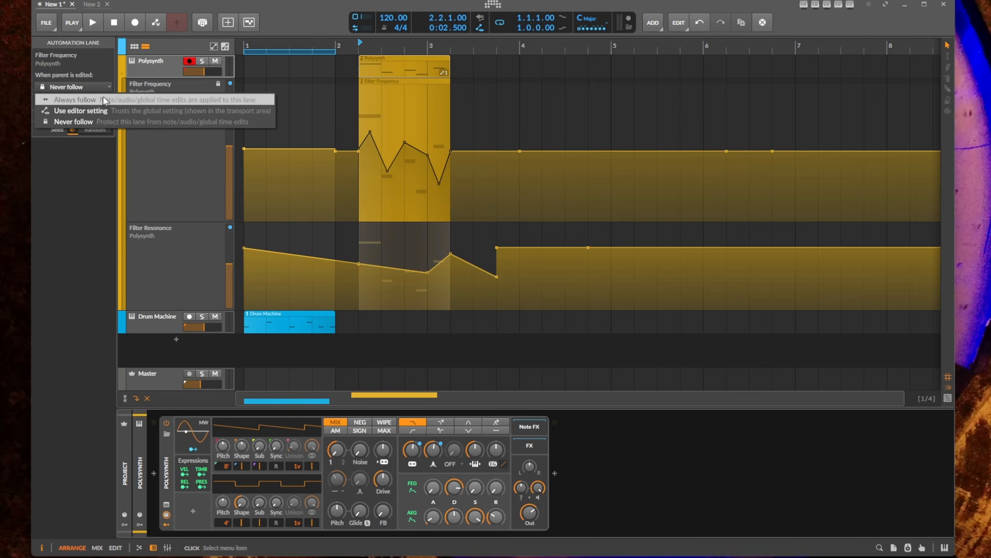
left_click(106, 109)
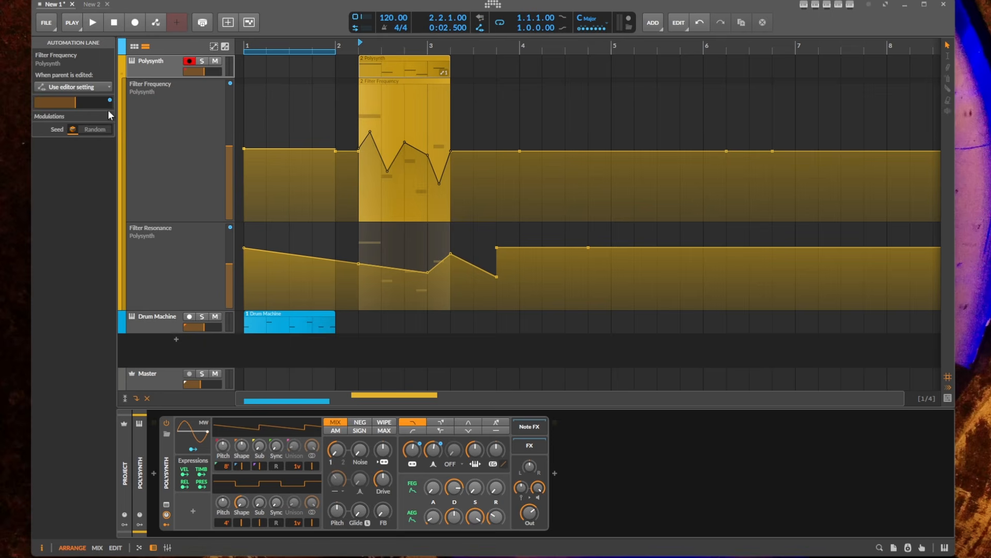
left_click(185, 108)
Step: Add a MIDI automation lane of type Pitch Bend on MIDI channel 1 to the Polysynth track
left_click(174, 70)
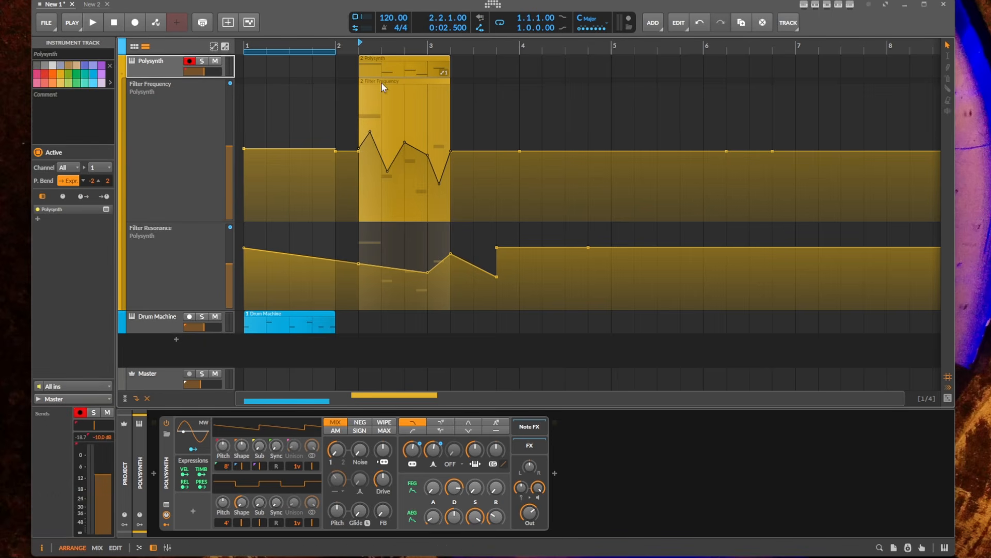
left_click(391, 58)
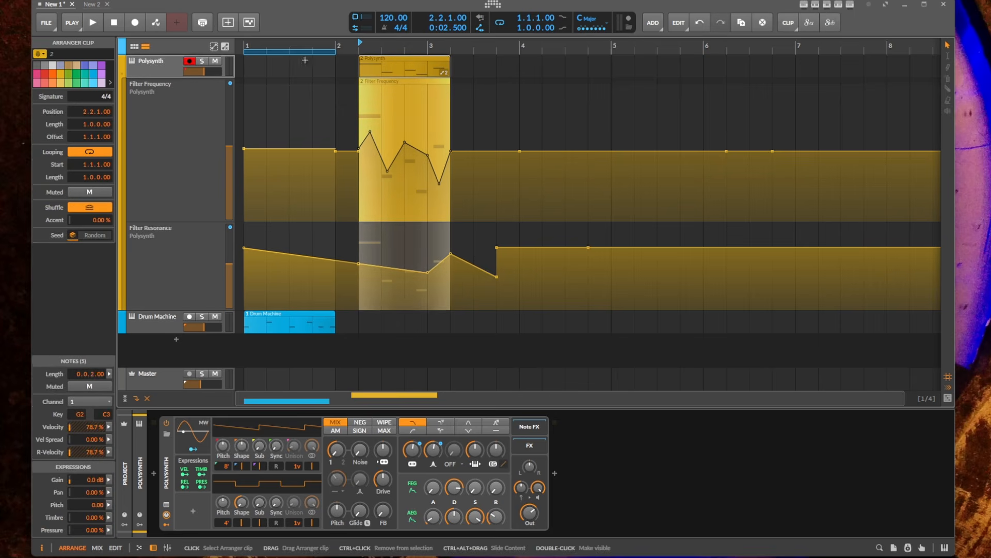
left_click(130, 308)
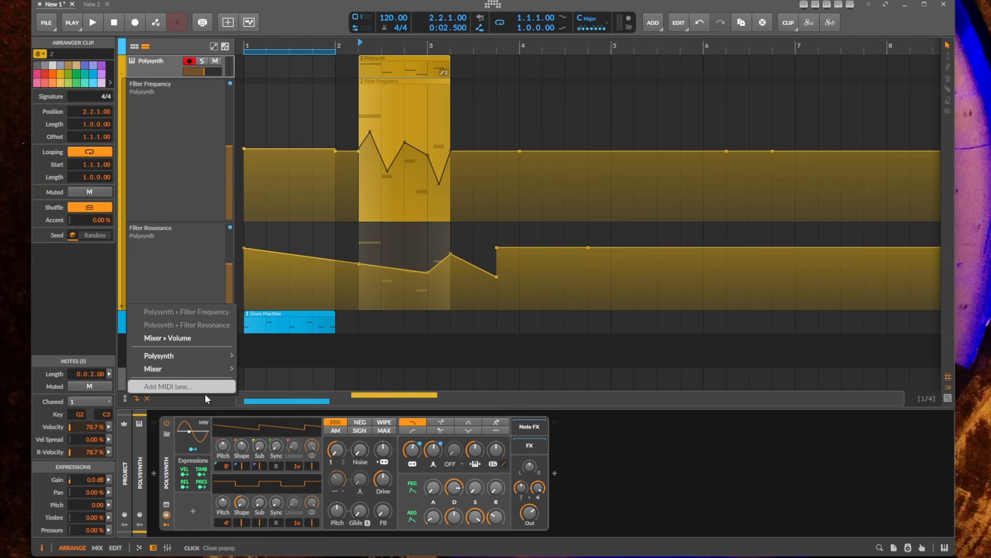
left_click(217, 387)
left_click(466, 274)
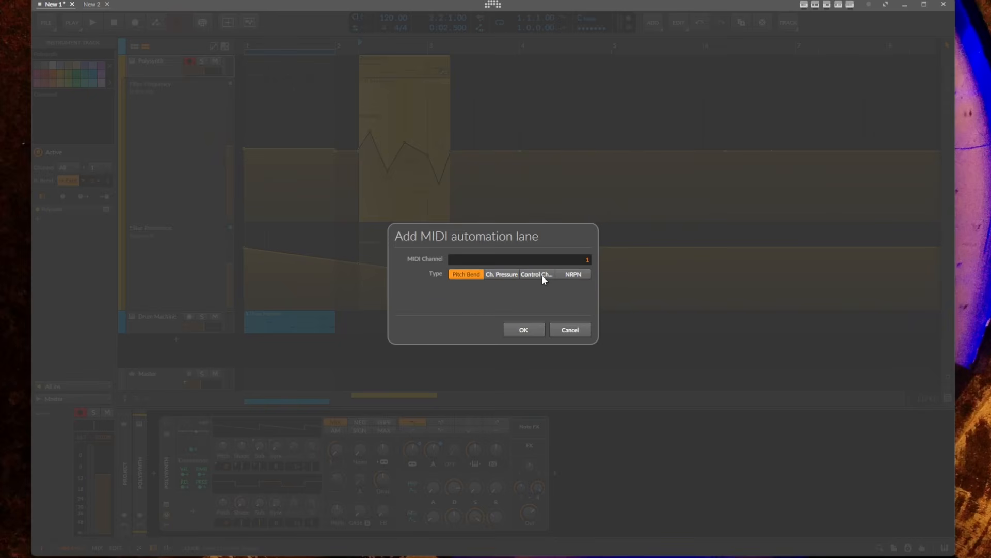
left_click(525, 329)
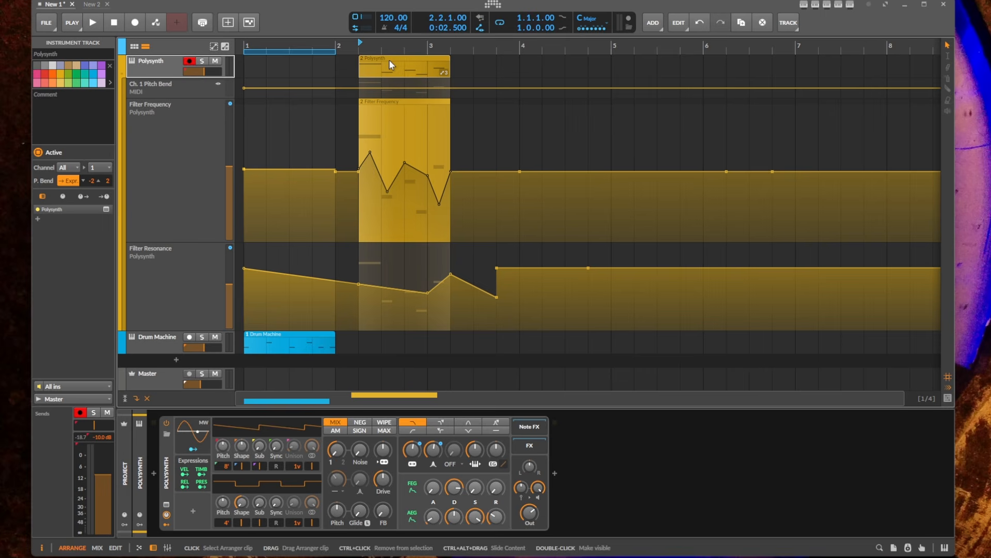
Step: Enlarge the Ch. 1 Pitch Bend lane and draw a rising ramp from 2.2.1.00 to 2.3.1.00 that drops back to 0.00 %
left_click_drag(170, 99, 172, 210)
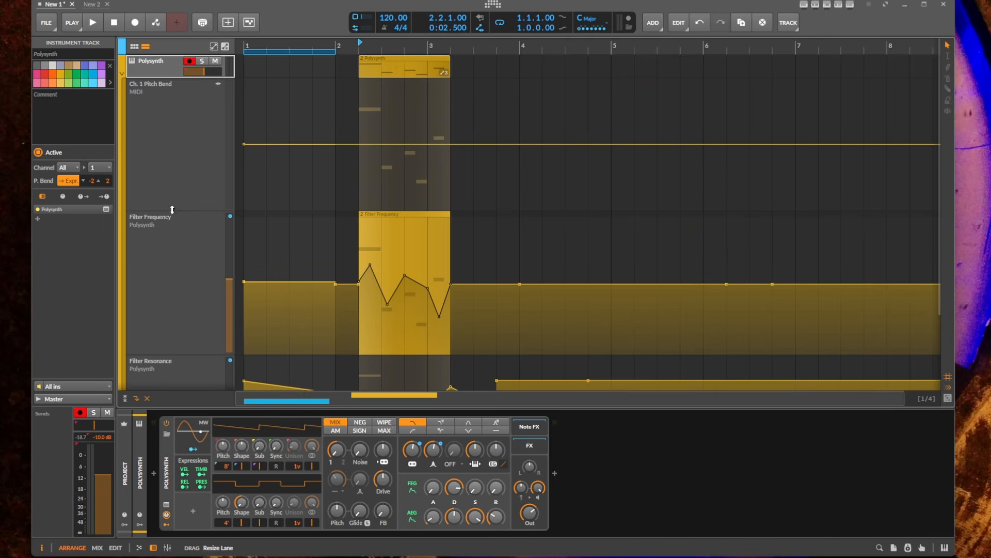
left_click(360, 145)
mouse_move(380, 145)
left_mouse_down()
mouse_move(382, 125)
mouse_move(395, 126)
mouse_move(382, 145)
left_mouse_up()
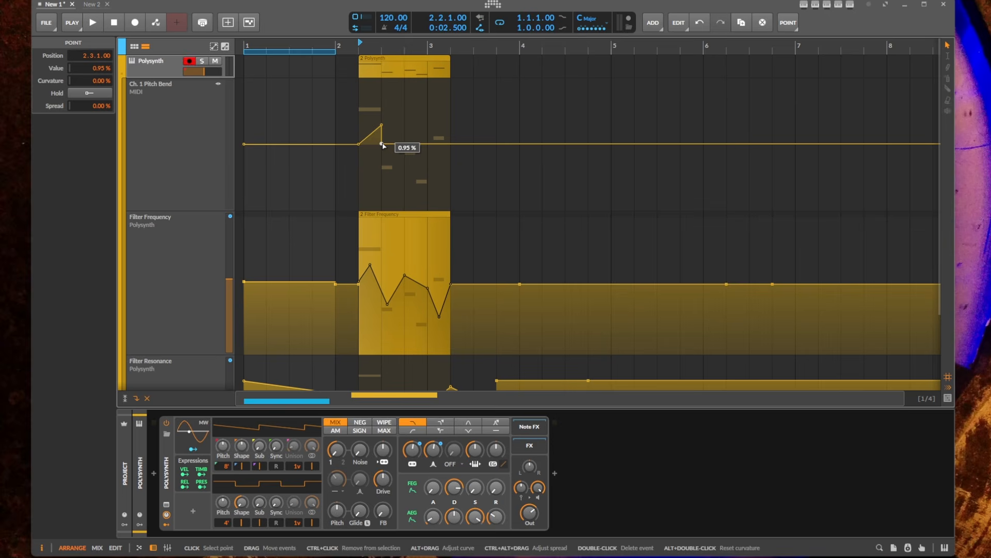
double_click(383, 143)
key("ctrl+z")
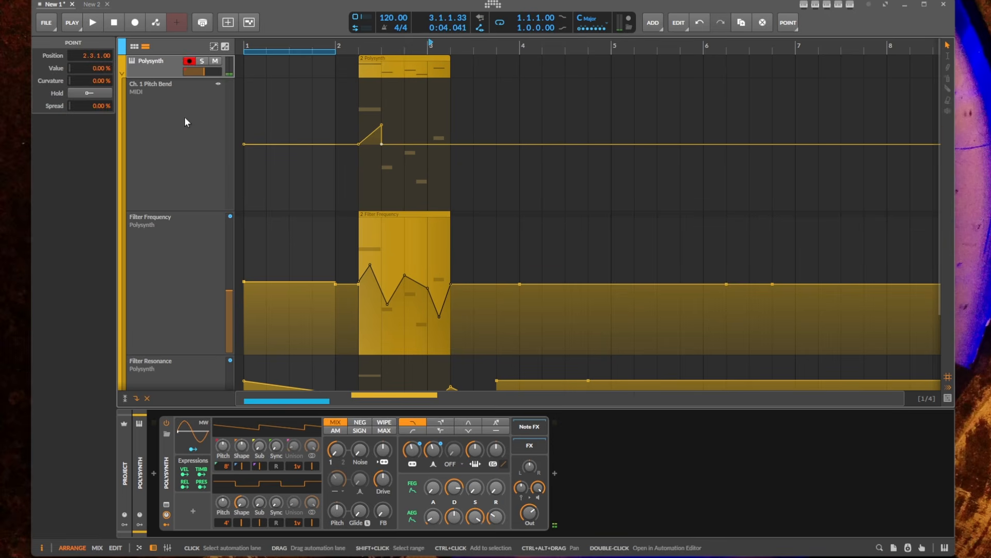
Step: Move the Polysynth clip together with its pitch bend automation to 4.1.1.00 and on to 2.1.1.00
left_click(185, 117)
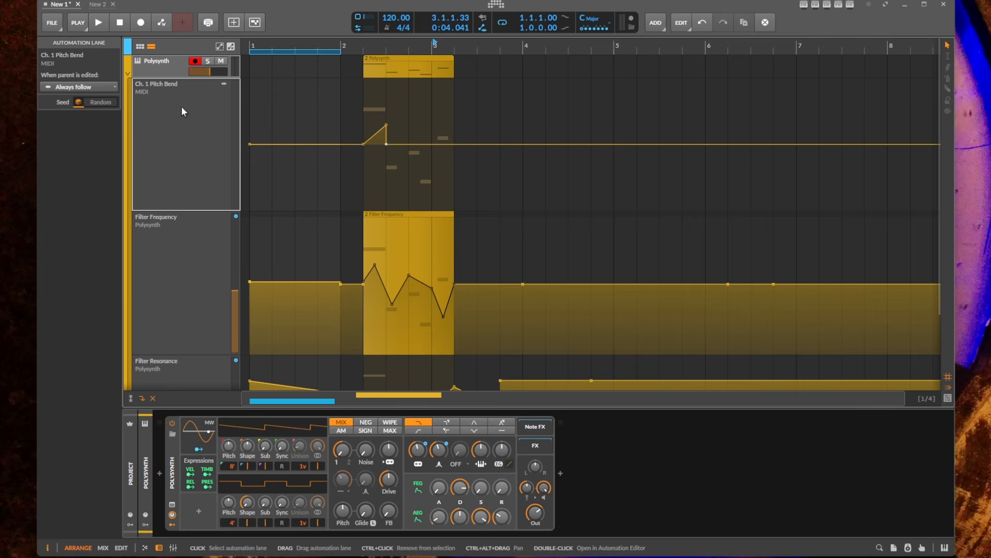
left_click_drag(391, 59, 582, 59)
key("ctrl+z")
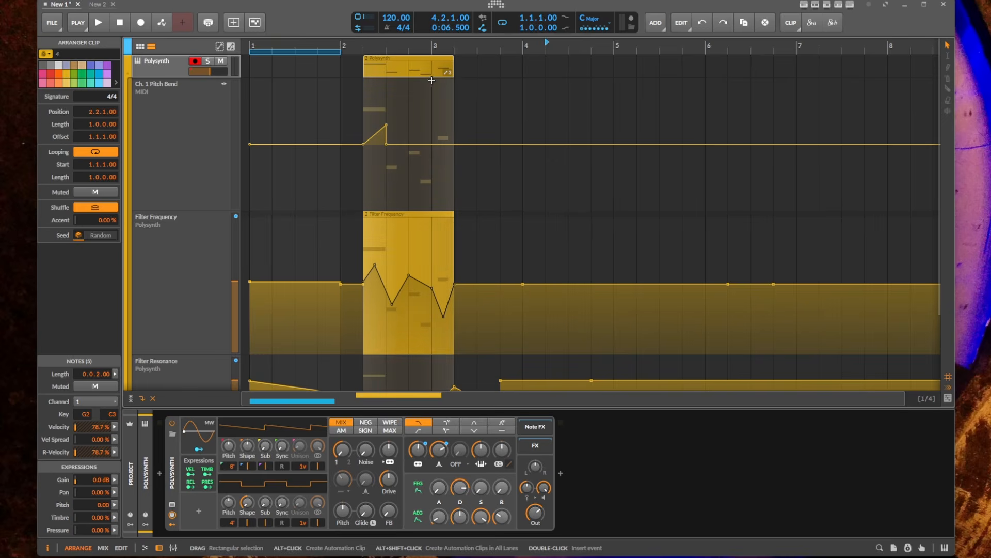
left_click_drag(394, 61, 552, 64)
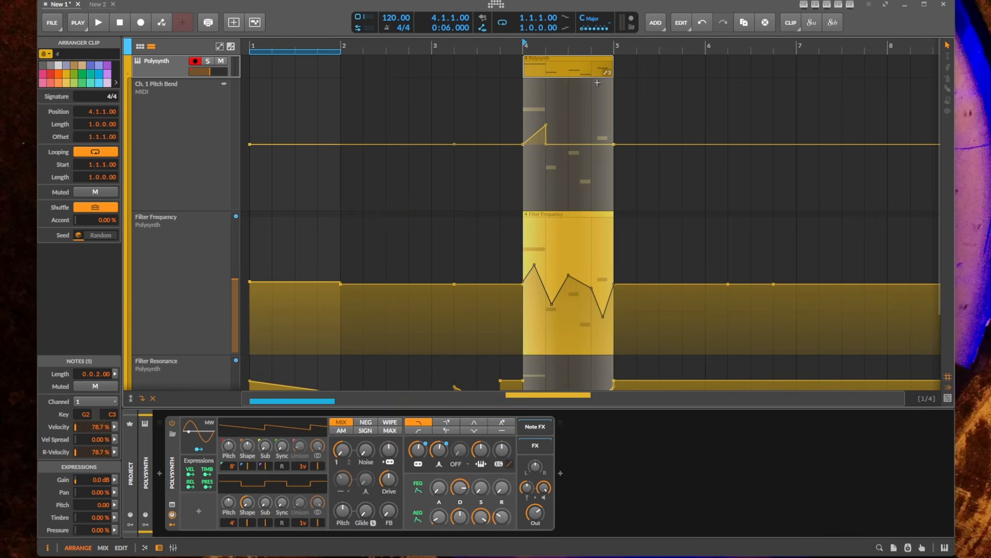
left_click_drag(570, 63, 365, 81)
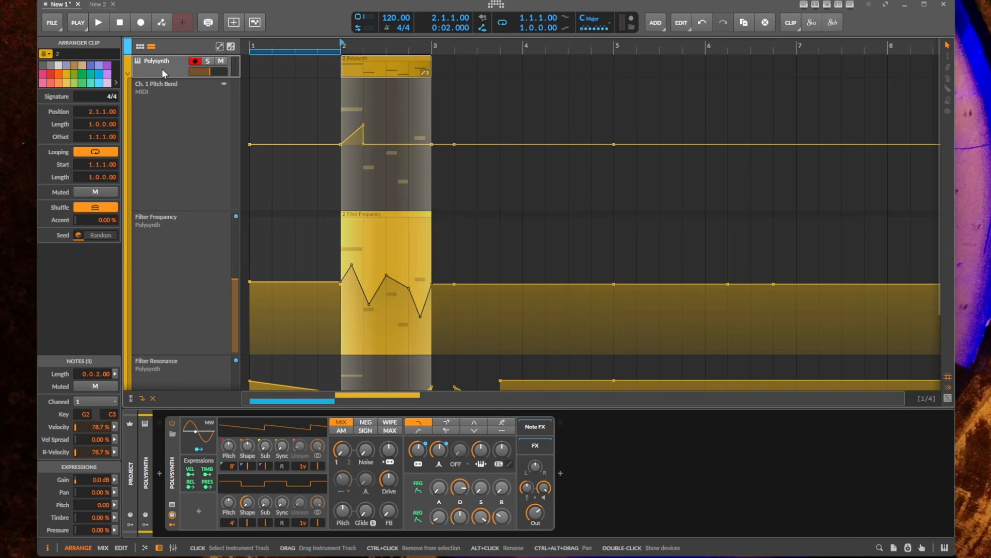
Step: Set the Ch. 1 Pitch Bend lane to Use editor setting when its parent is edited
left_click(180, 114)
left_click(77, 86)
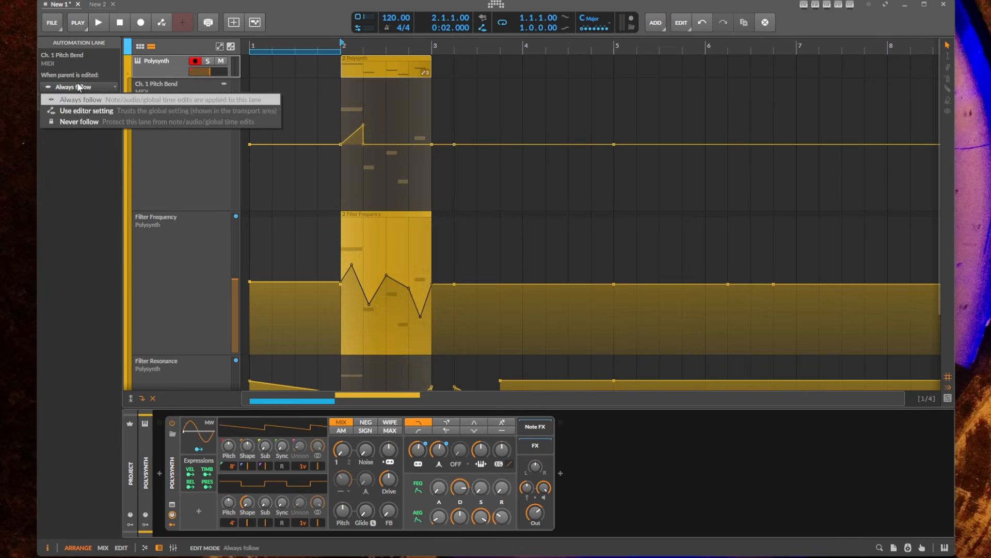
left_click(86, 110)
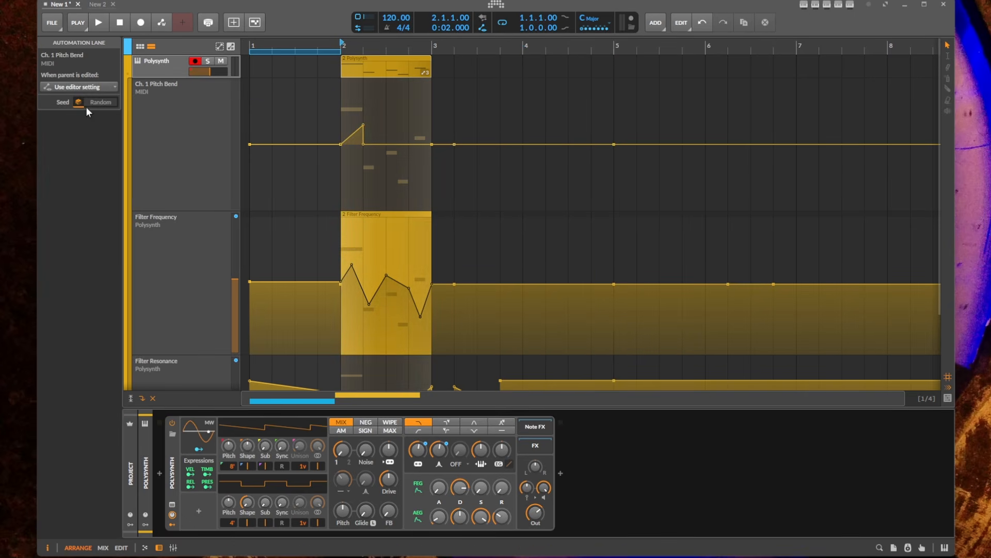
Step: Lock the global automation behavior and try moving the Polysynth clip without its automation
left_click(482, 27)
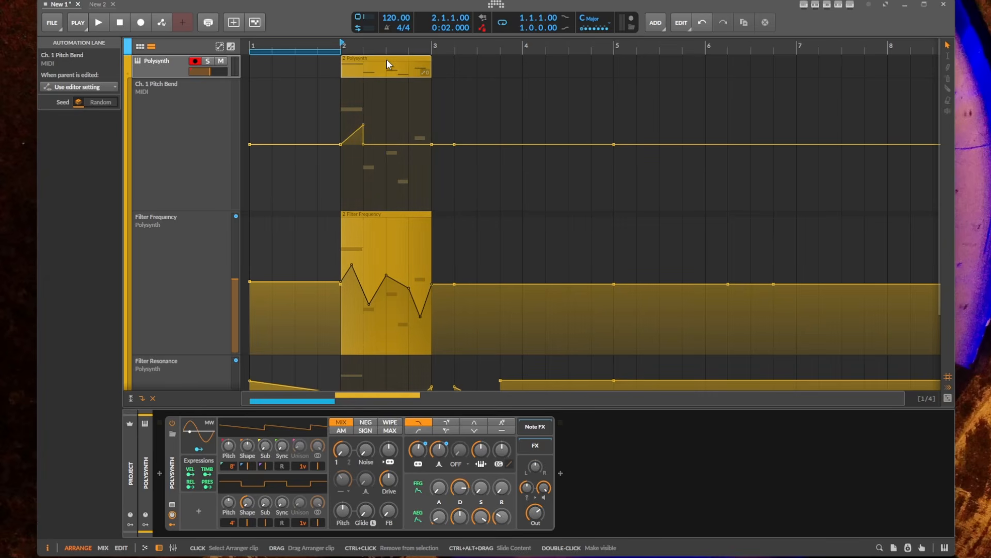
left_click_drag(386, 59, 531, 69)
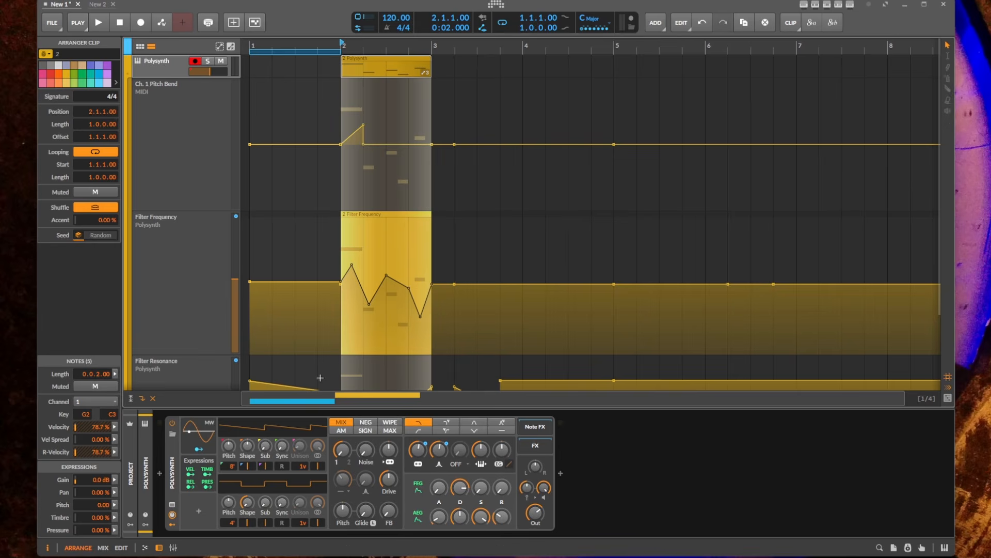
Step: Hide the device panel to give the arranger more height
left_click(159, 547)
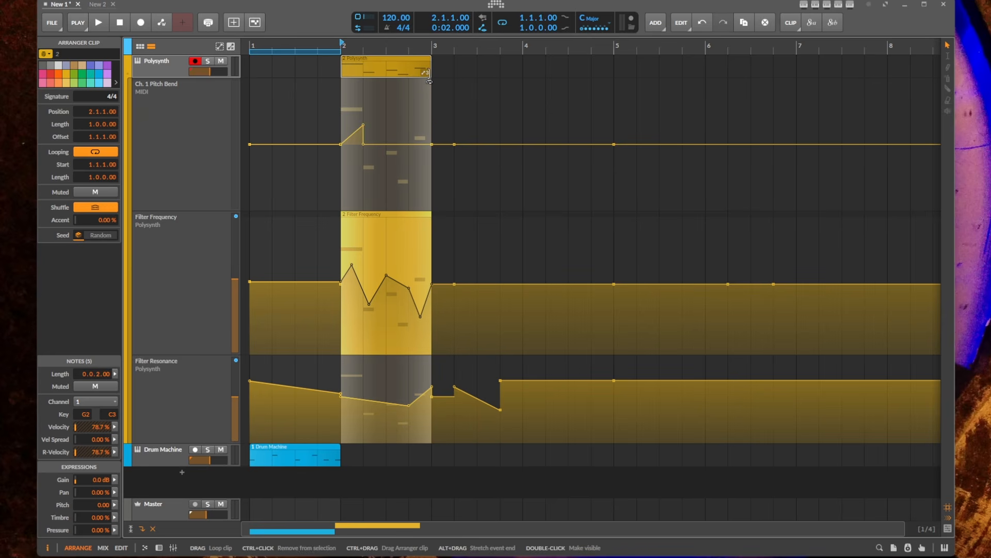
Step: Try the locked global automation behavior on the Polysynth clip and select the Drum Machine clip
left_click(482, 27)
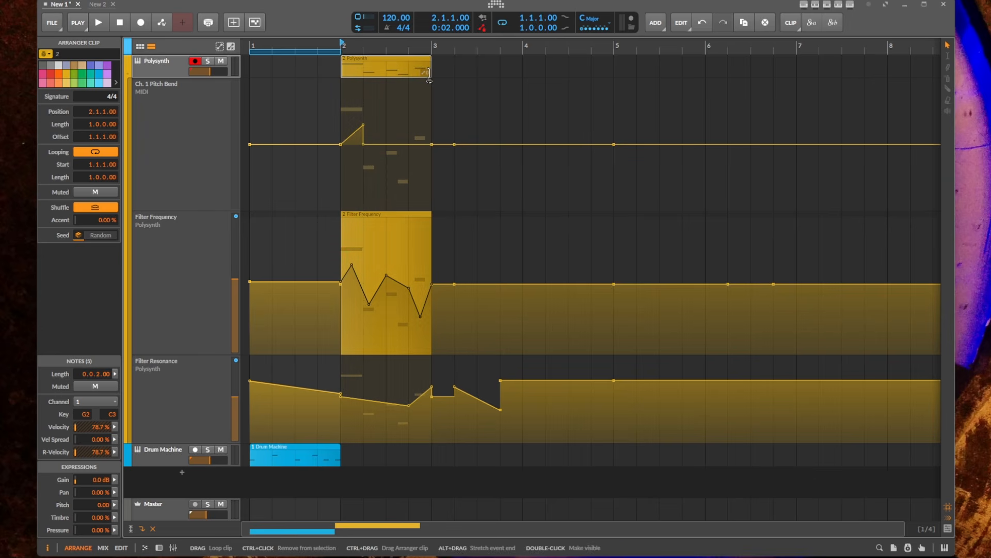
mouse_move(372, 59)
left_mouse_down()
mouse_move(537, 60)
mouse_move(385, 61)
left_mouse_up()
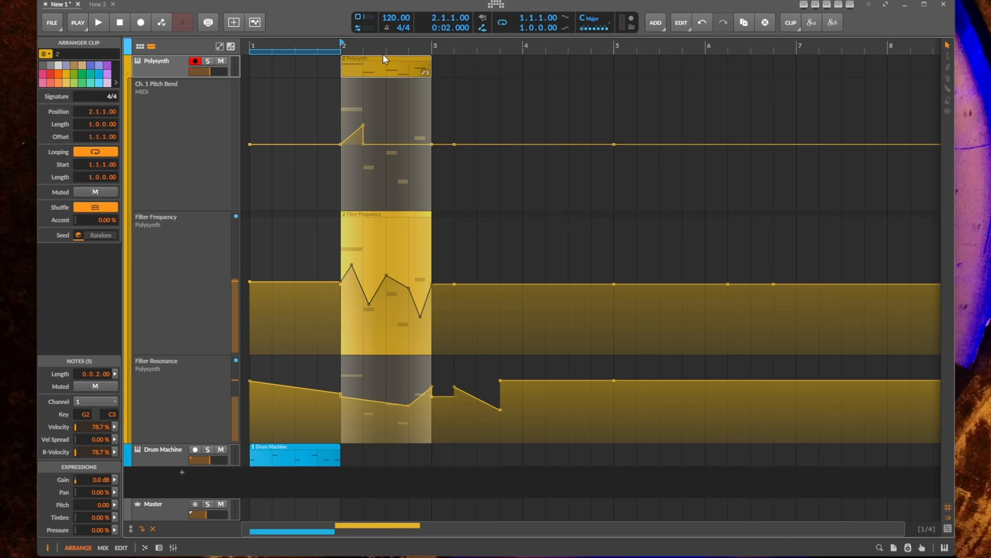
left_click(303, 454)
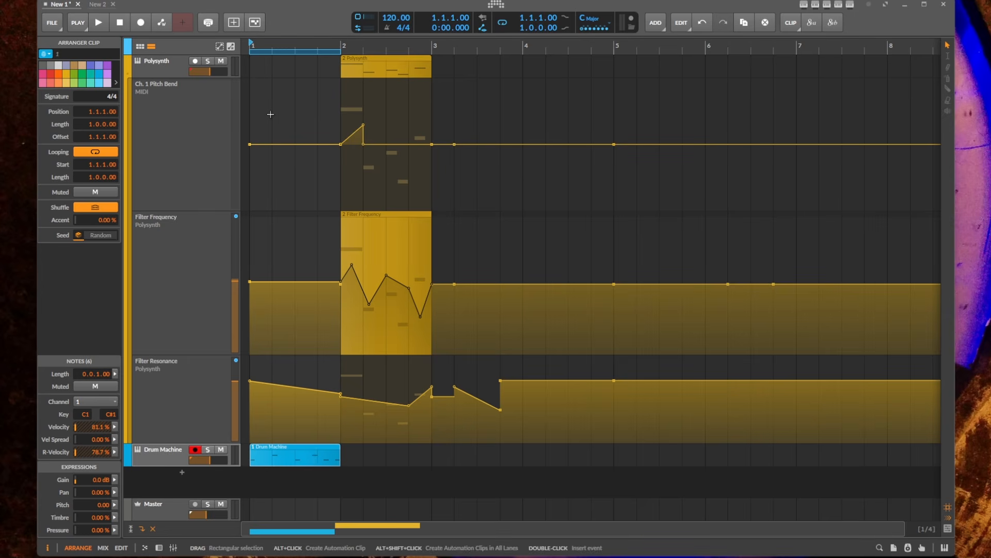
Step: Show the clip launcher beside the arranger and copy the Polysynth clip with its automation into the track's Scene 1 slot
left_click(140, 46)
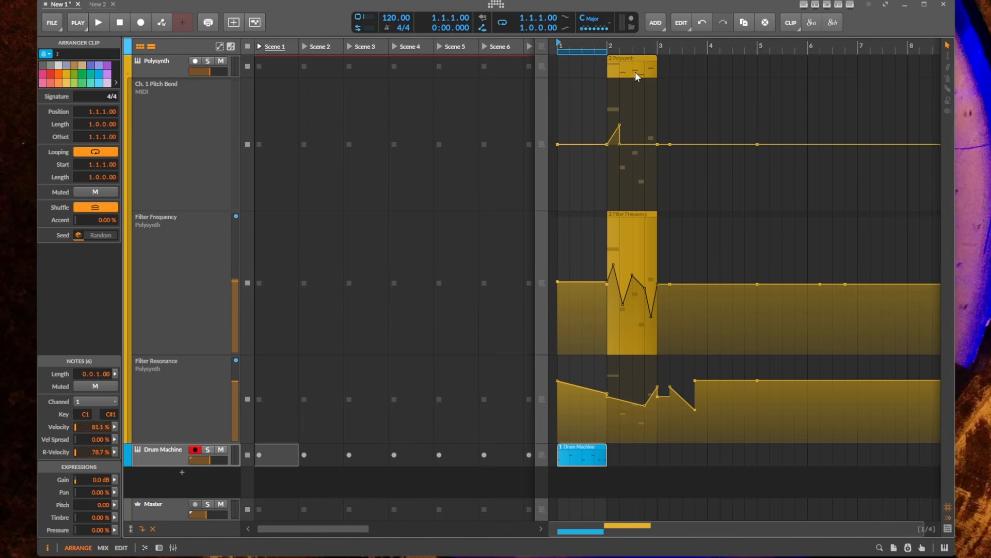
left_click(635, 58)
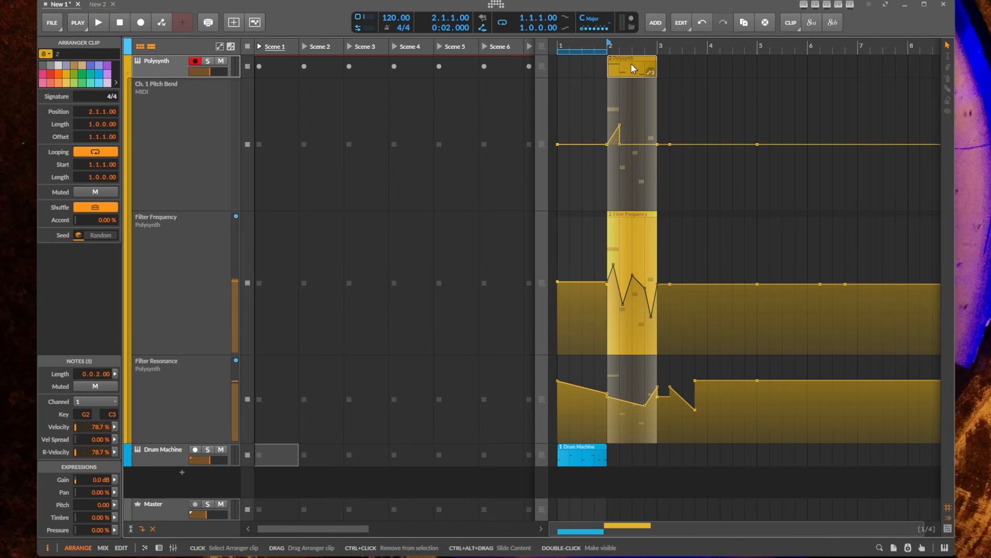
left_click_drag(631, 63, 278, 66)
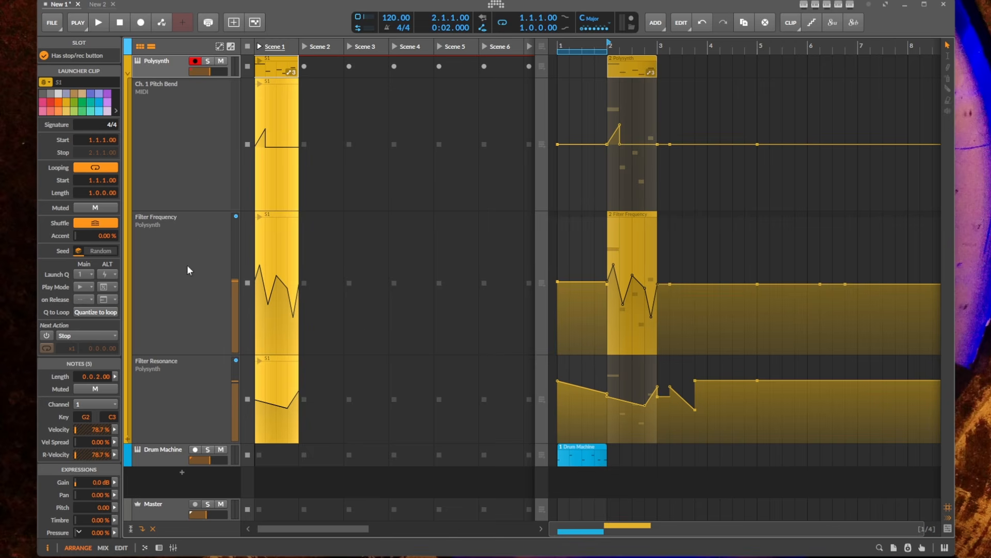
Step: Try copying the Scene 1 Polysynth clip into the arranger around bar 4 with automation behavior locked, undo it, and restore Follow
left_click(483, 28)
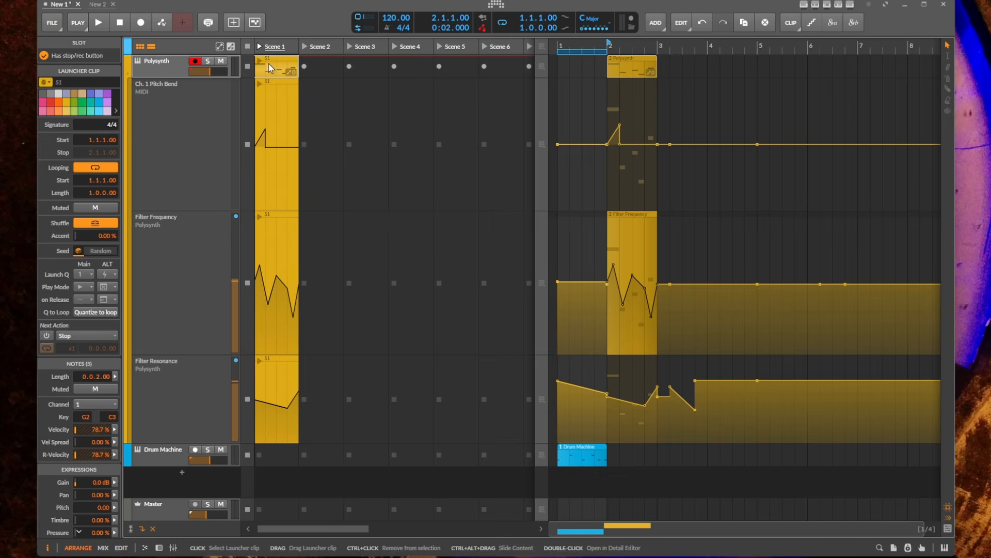
left_click_drag(271, 61, 731, 62)
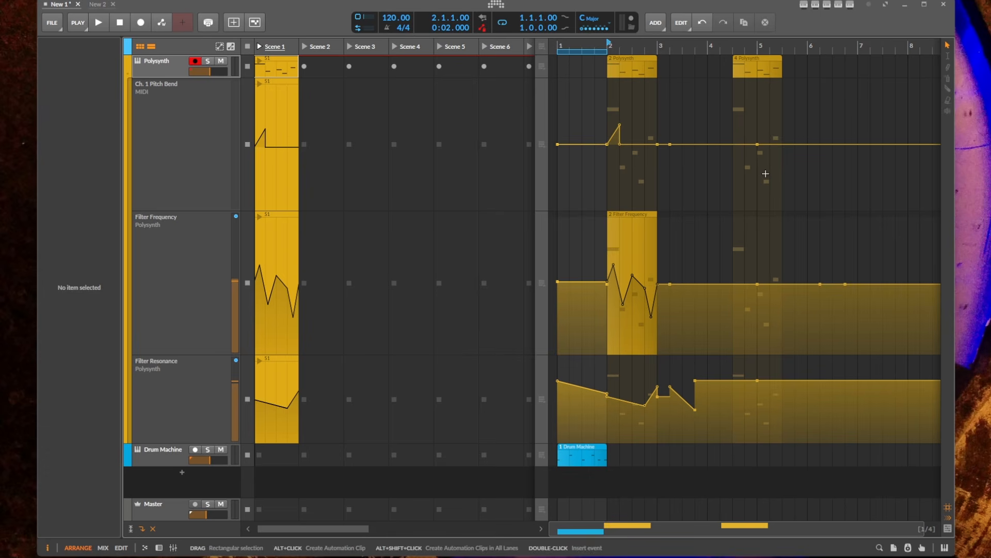
key("ctrl+z")
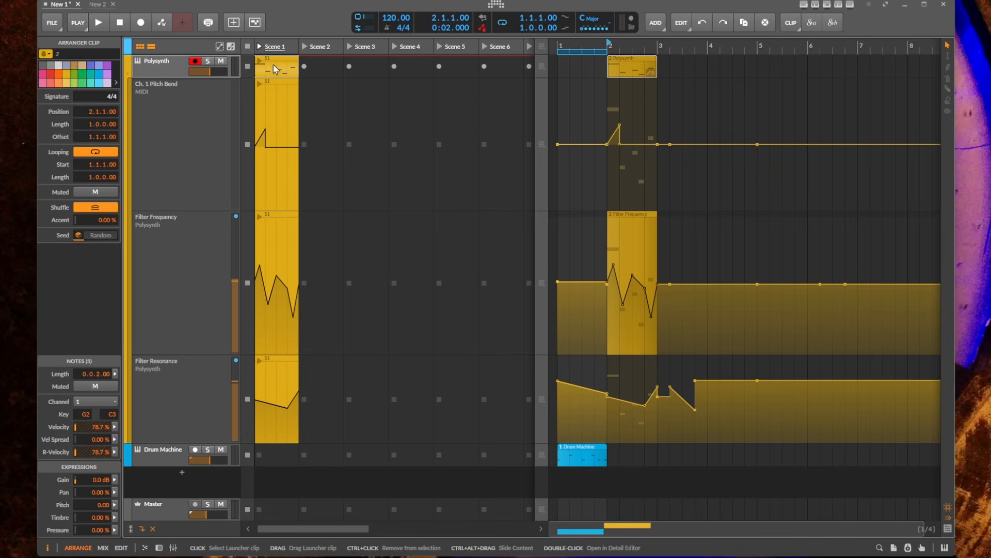
left_click(482, 29)
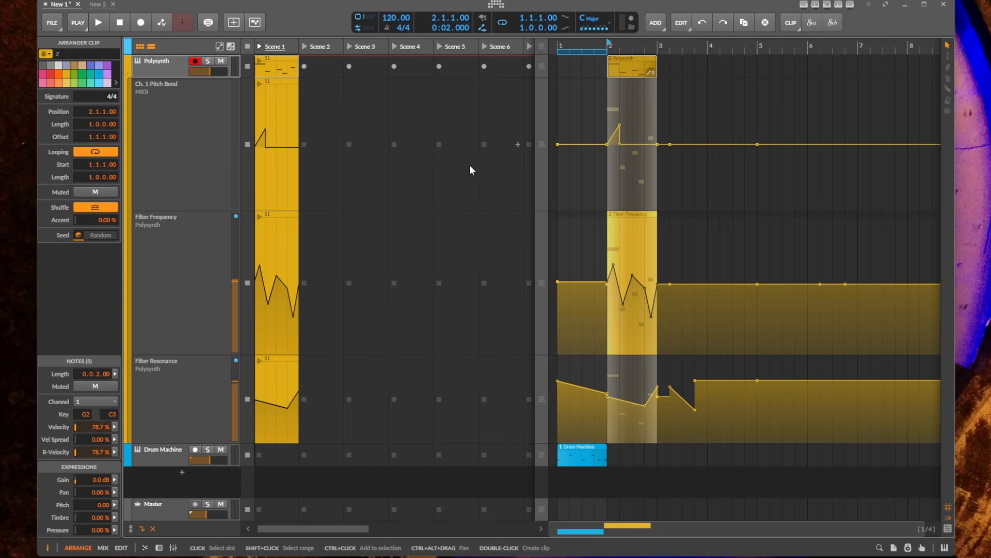
Step: Open the Scene 1 Filter Frequency automation clip in the detail editor, showing the time beyond its end, and launch Scene 1
left_click(278, 217)
double_click(277, 223)
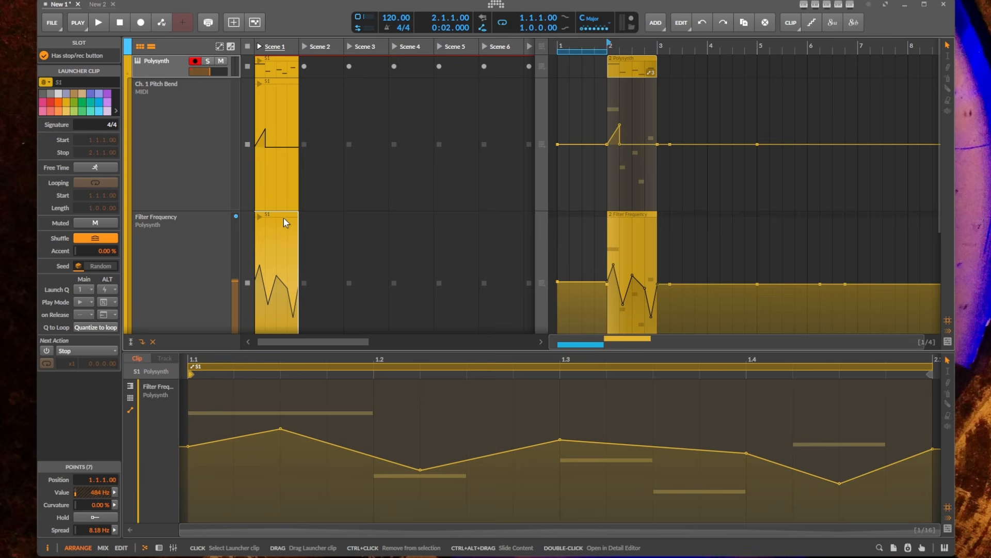
scroll(283, 218, "down", 1)
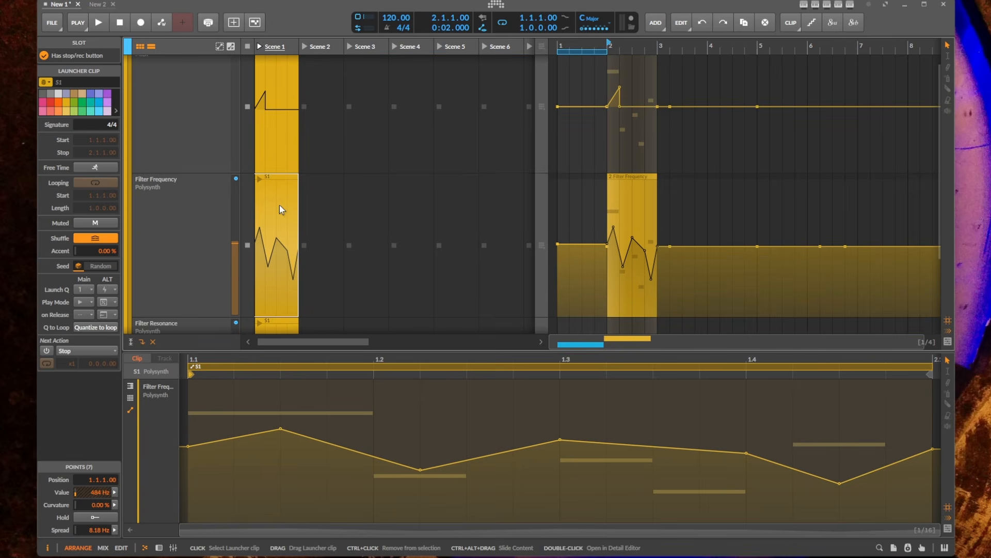
scroll(284, 197, "up", 1)
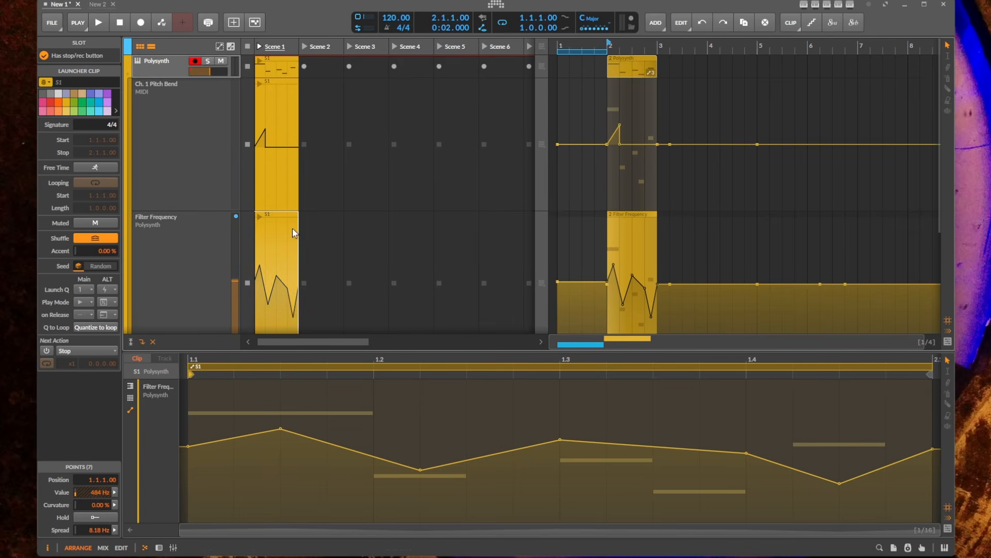
scroll(292, 229, "down", 4)
scroll(293, 229, "up", 2)
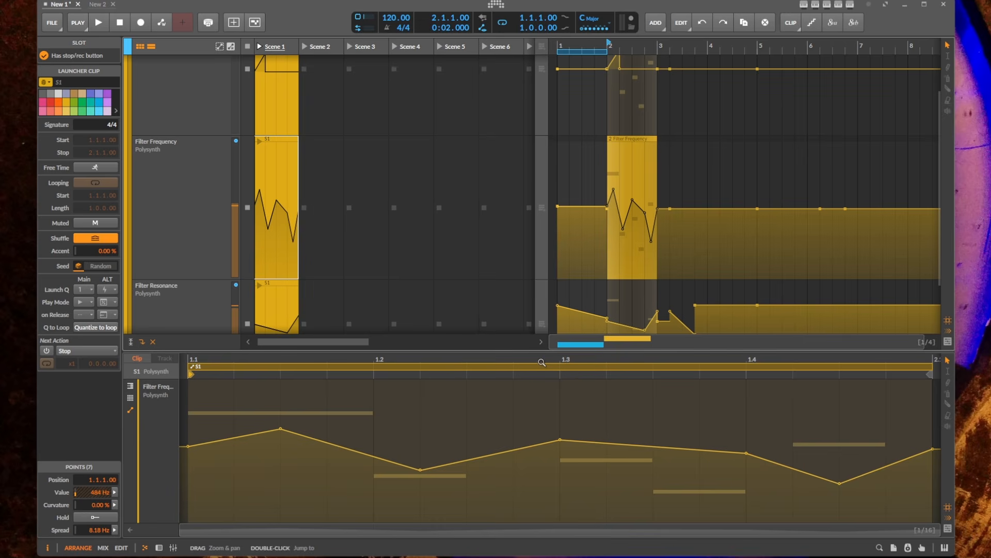
left_click_drag(542, 362, 405, 286)
left_click(259, 47)
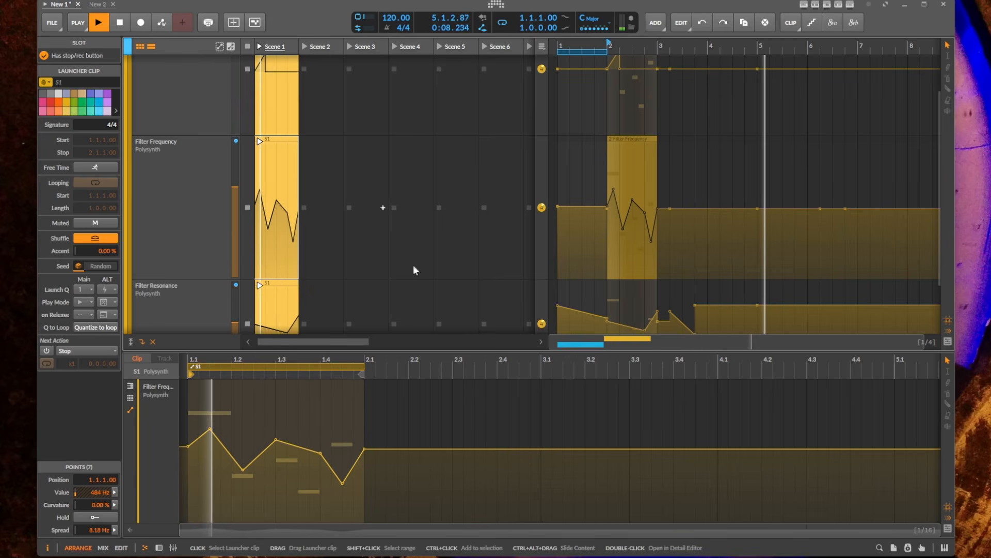
Step: Move the Filter Frequency clip's last automation point to 2.3.3.00 at 13.6 Hz
mouse_move(365, 451)
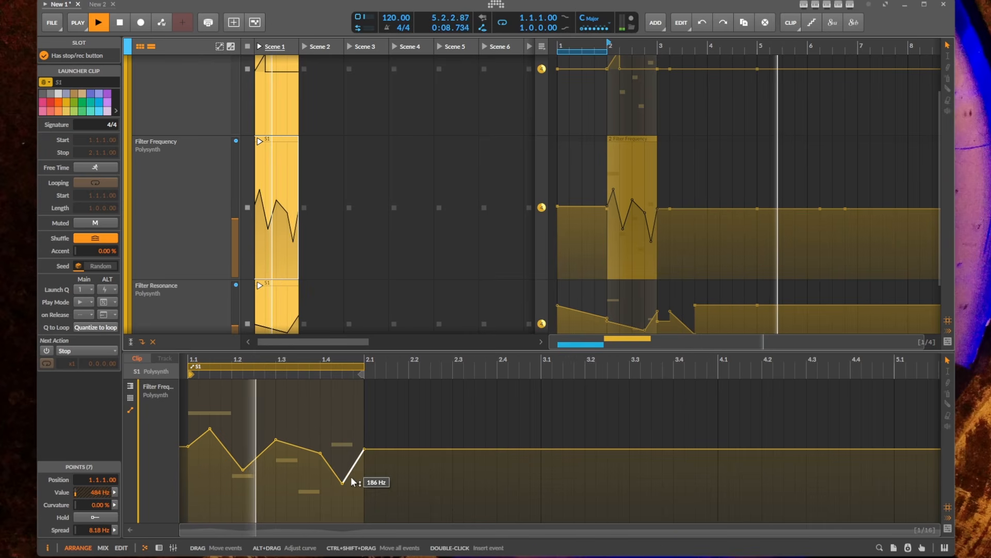
left_click(365, 450)
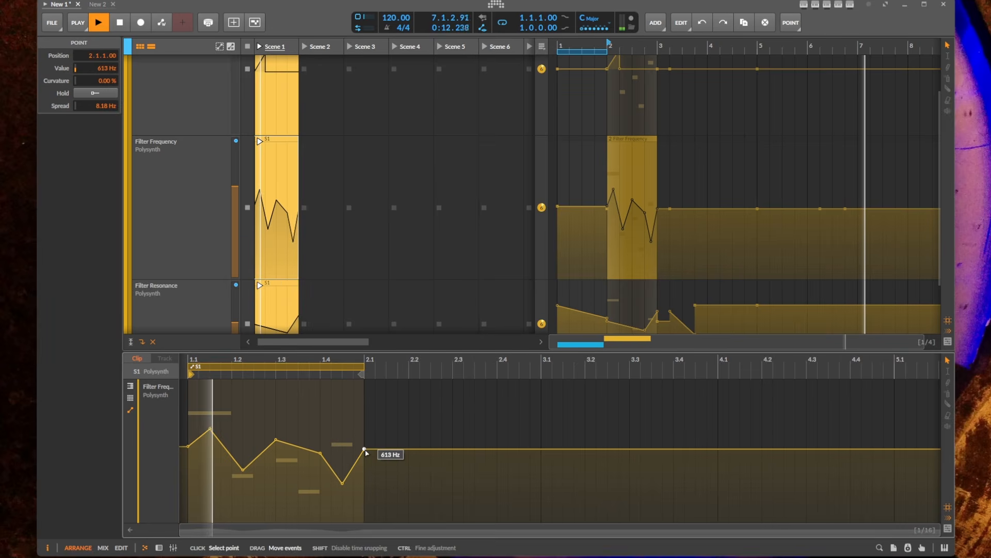
left_click_drag(365, 450, 474, 515)
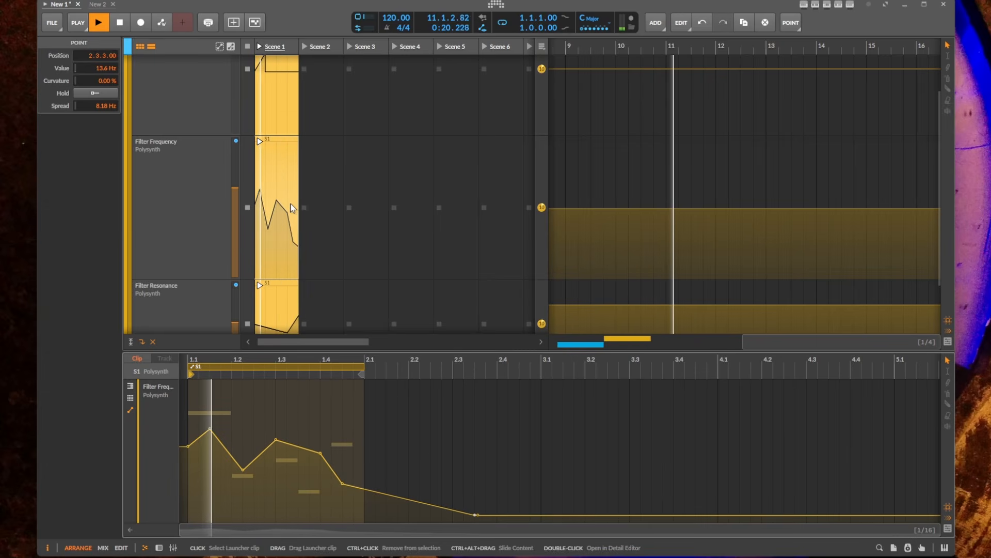
Step: Enable Free Time for the Filter Frequency launcher clip and extend its loop length to 2.0.3.00
left_click(272, 204)
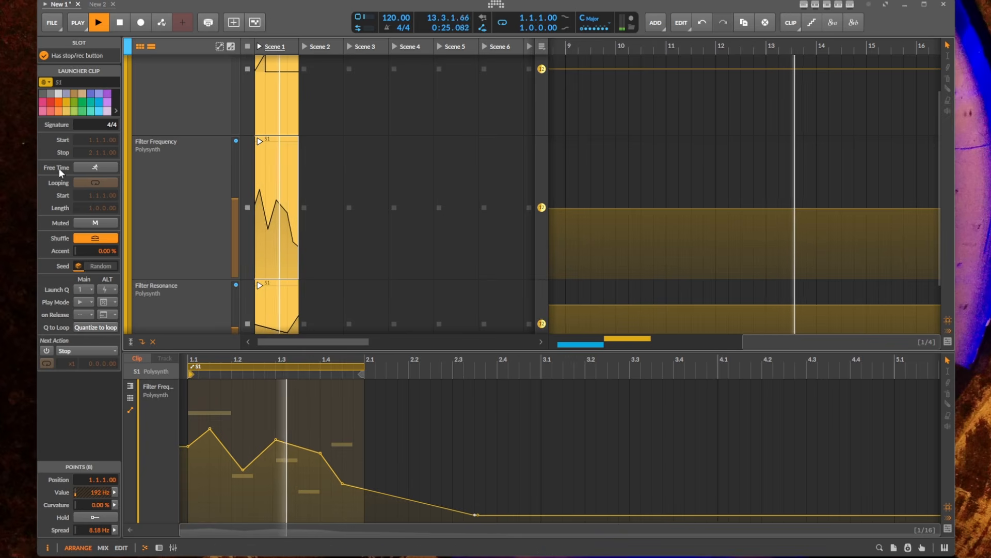
left_click(91, 167)
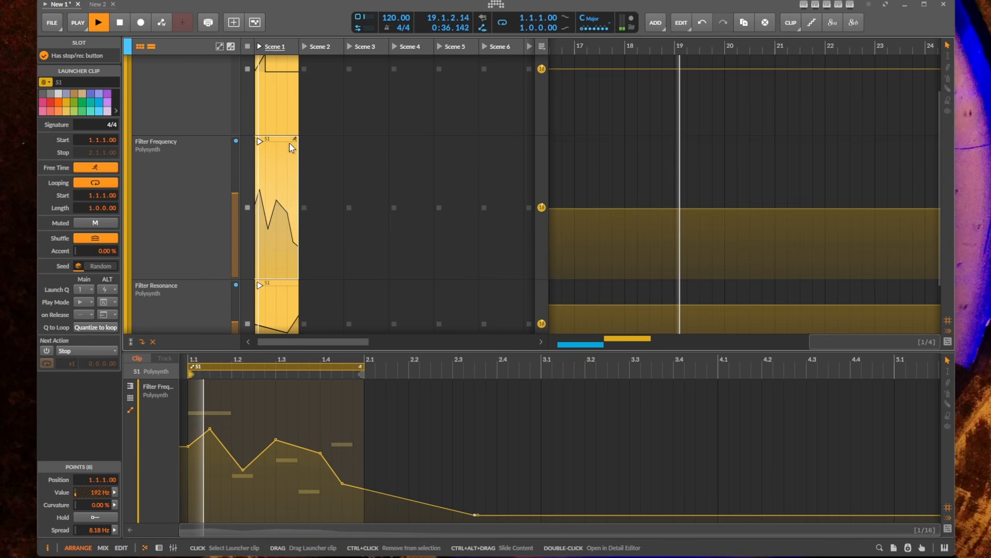
left_click_drag(361, 374, 573, 373)
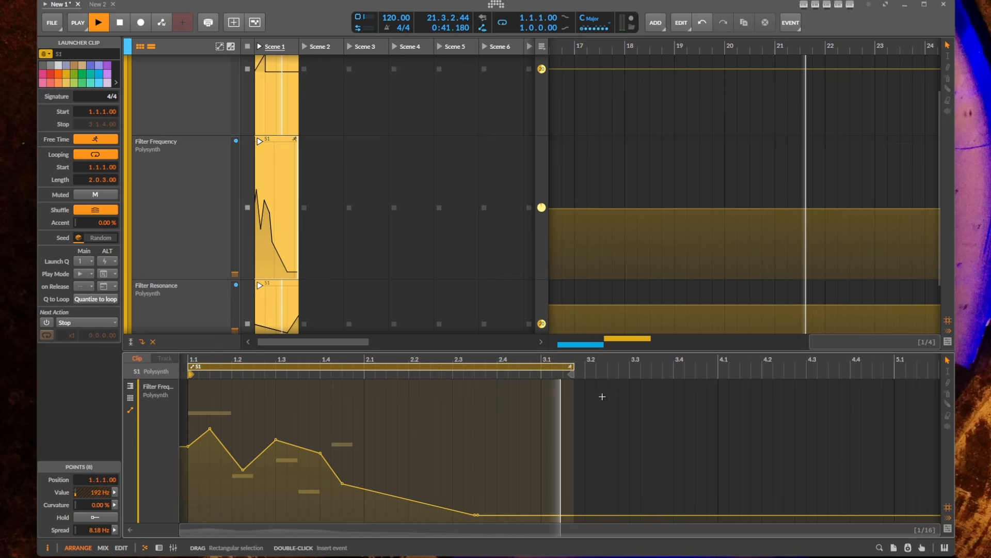
Step: Turn off looping for the free-time Filter Frequency clip and relaunch Scene 1
left_click(83, 157)
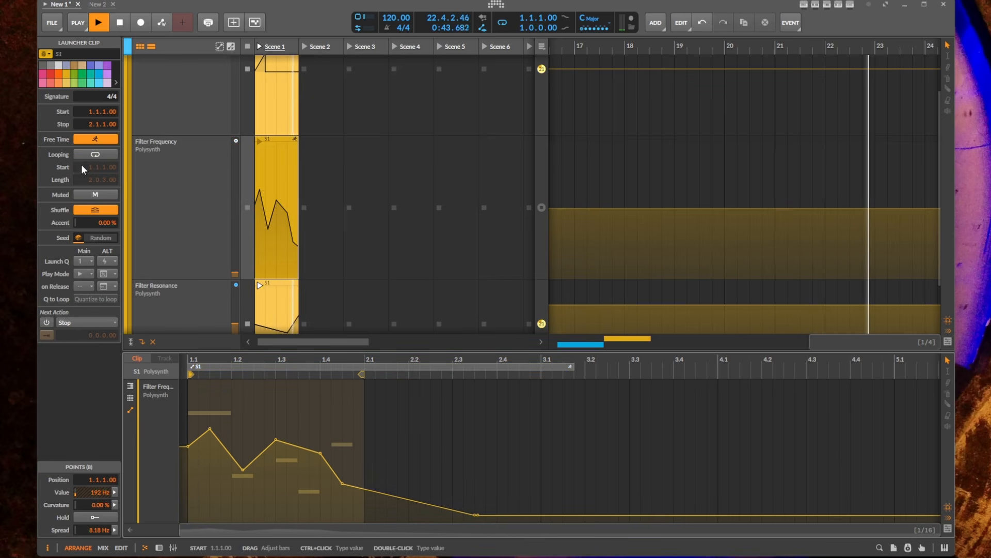
left_click(260, 47)
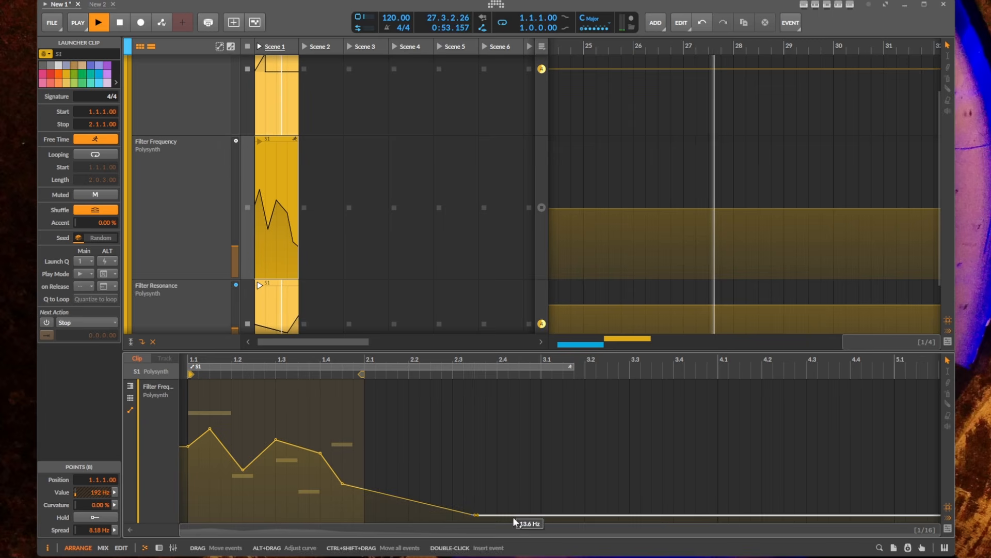
left_click(275, 139)
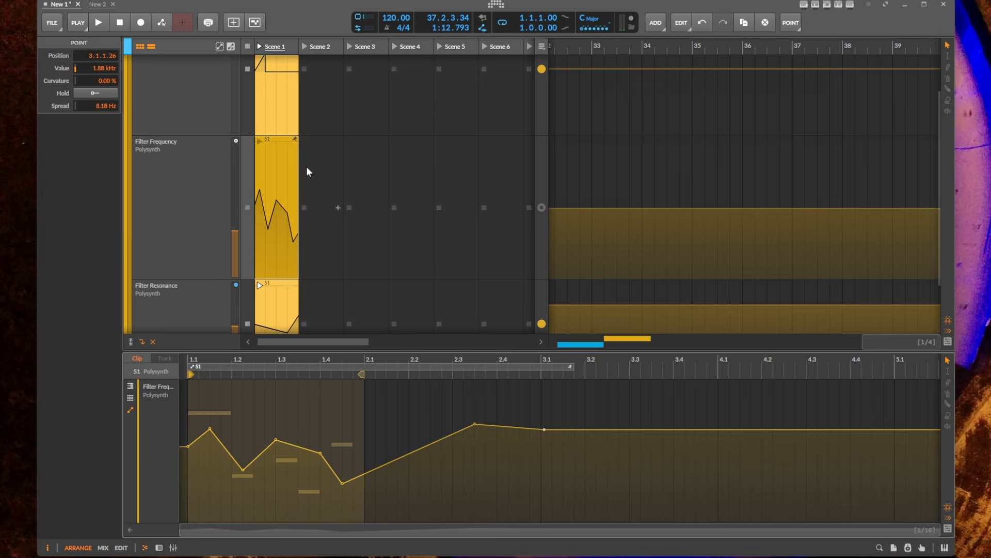
Step: Select the Ch. 1 Pitch Bend lane and review its follow options for when the parent is edited
scroll(307, 171, "up", 3)
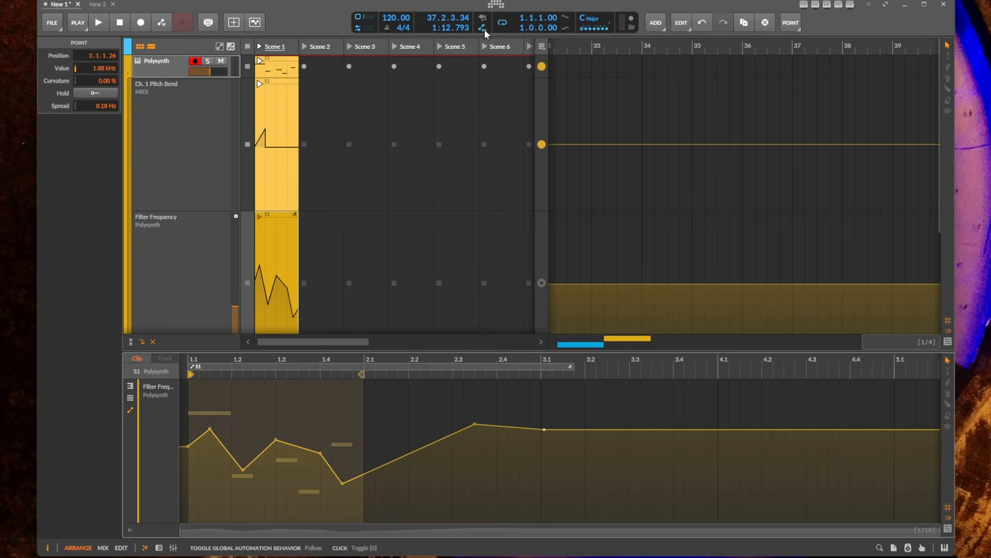
left_click(148, 122)
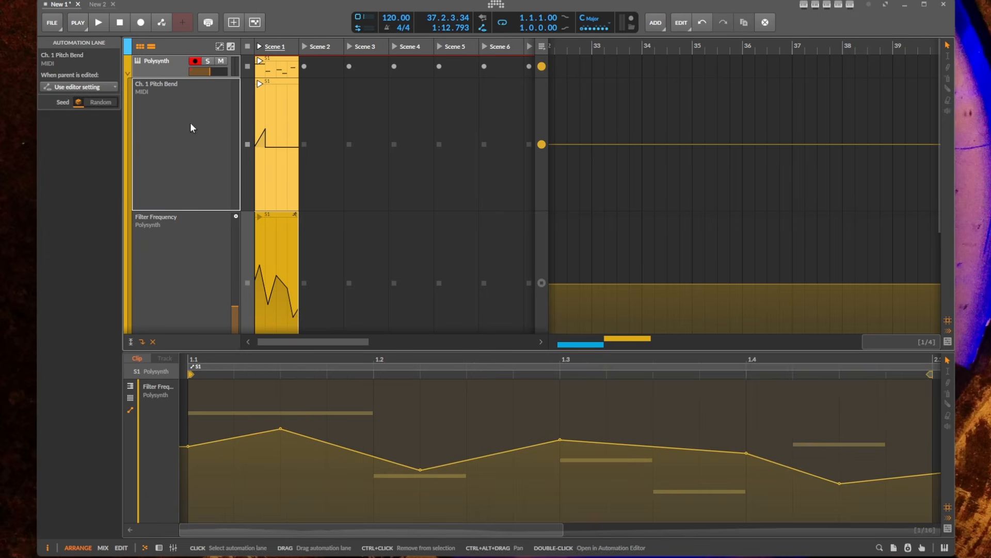
left_click(92, 87)
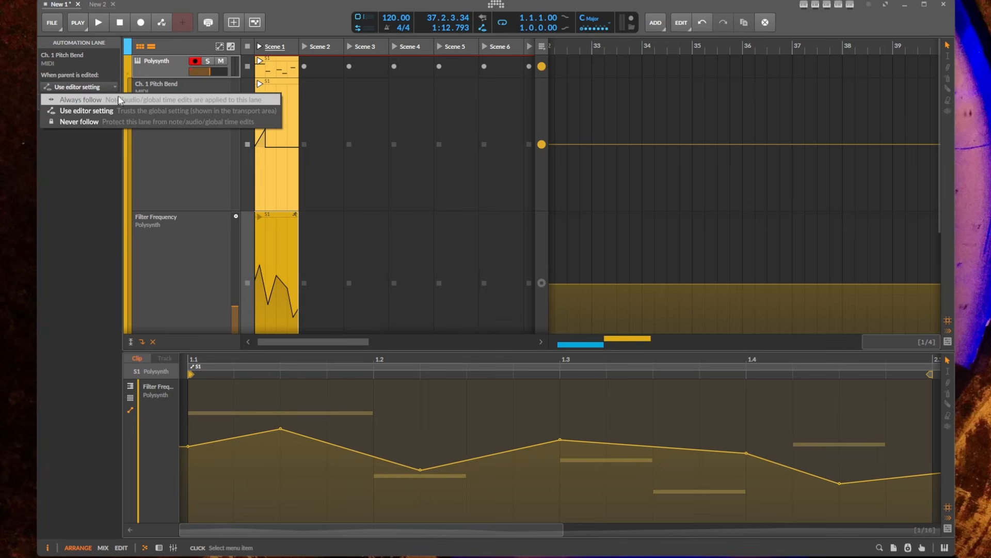
left_click(87, 89)
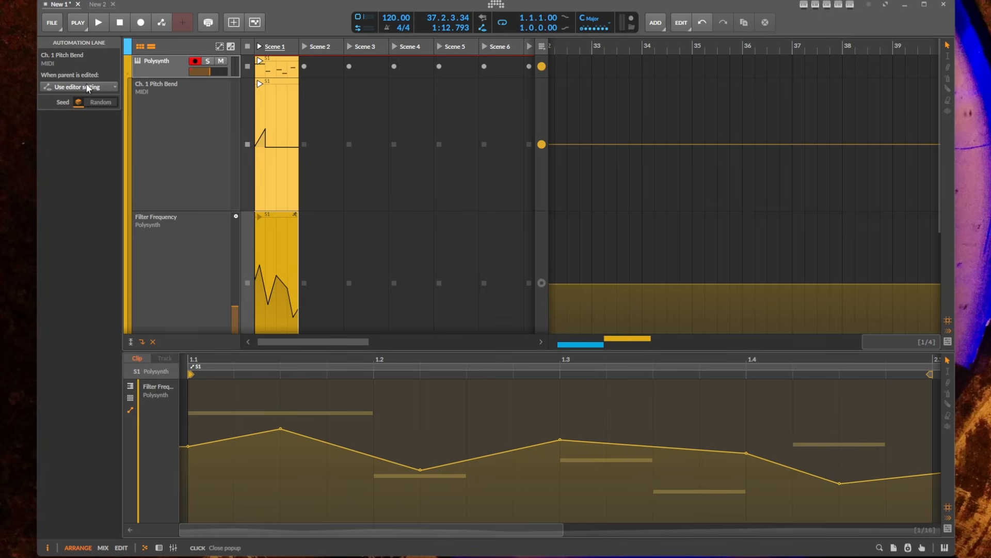